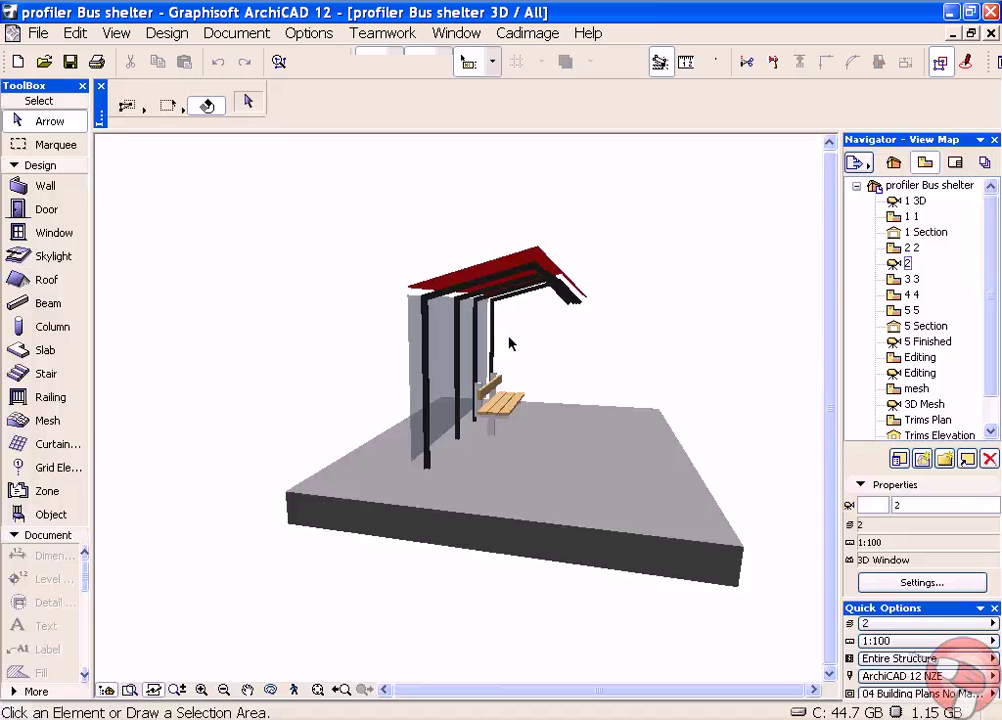
# Bring up the Profiler - Purlins object defaults, showing 700 fixed spacing and 4400 roof length.
pyautogui.scroll(5, 509, 343)
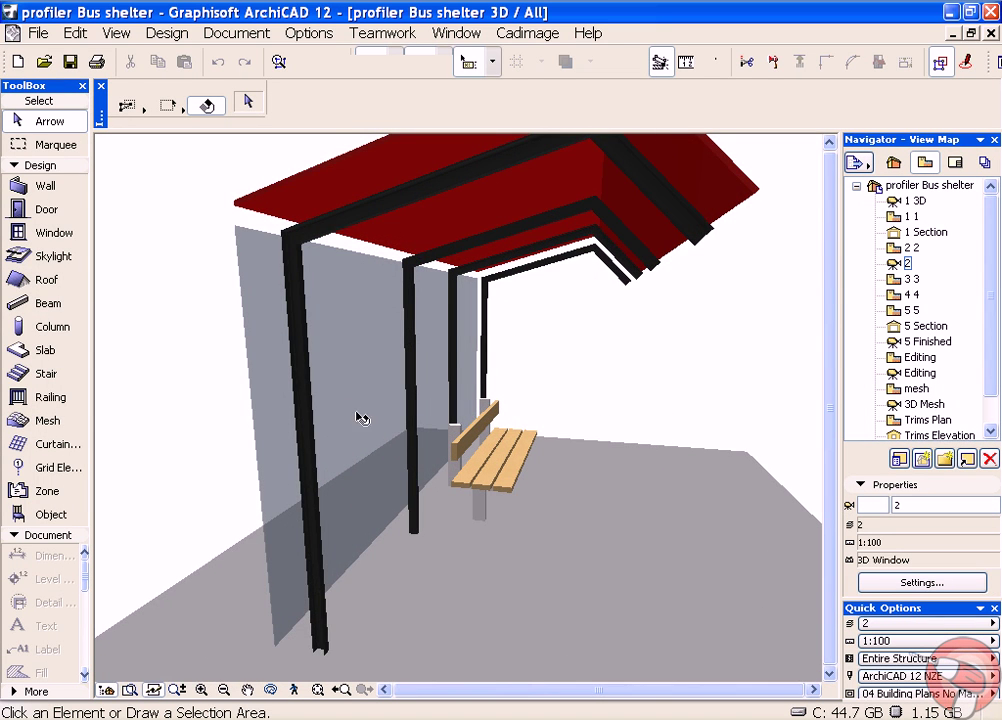
pyautogui.keyDown('shift'); pyautogui.moveTo(361, 418); pyautogui.dragTo(456, 409, button='middle'); pyautogui.keyUp('shift')
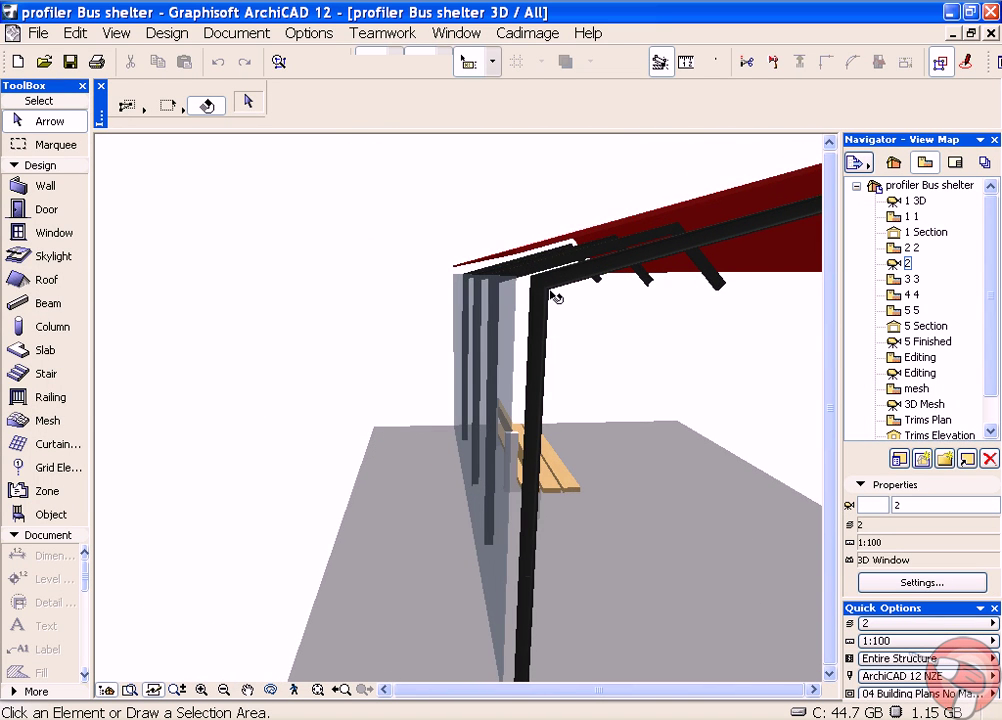
pyautogui.keyDown('shift'); pyautogui.moveTo(555, 297); pyautogui.dragTo(649, 317, button='middle'); pyautogui.keyUp('shift')
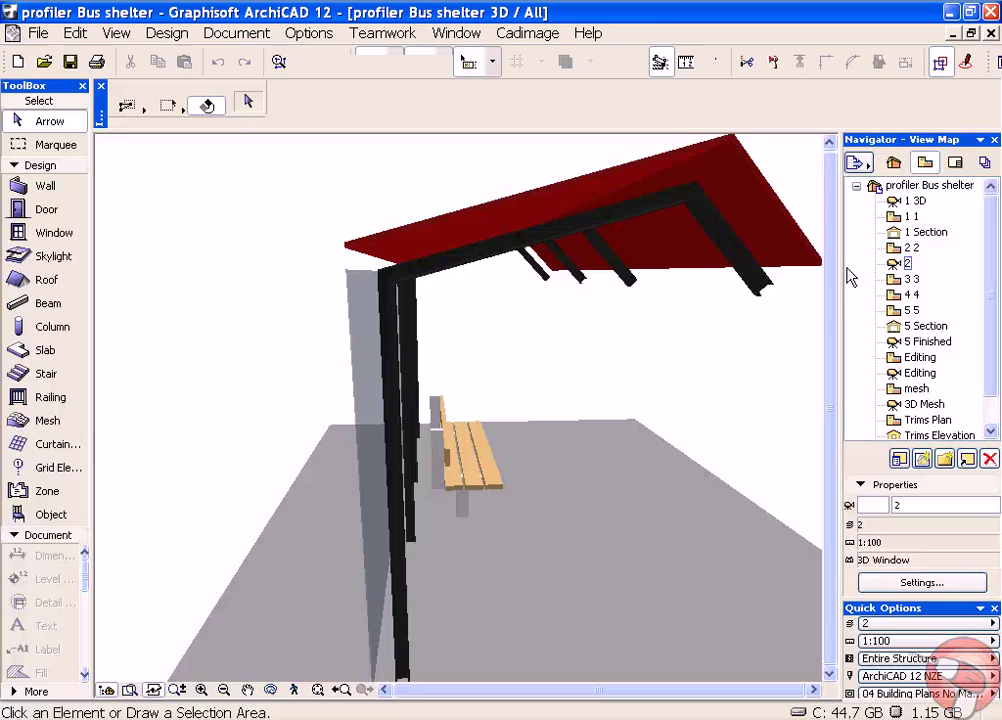
pyautogui.doubleClick(62, 515)
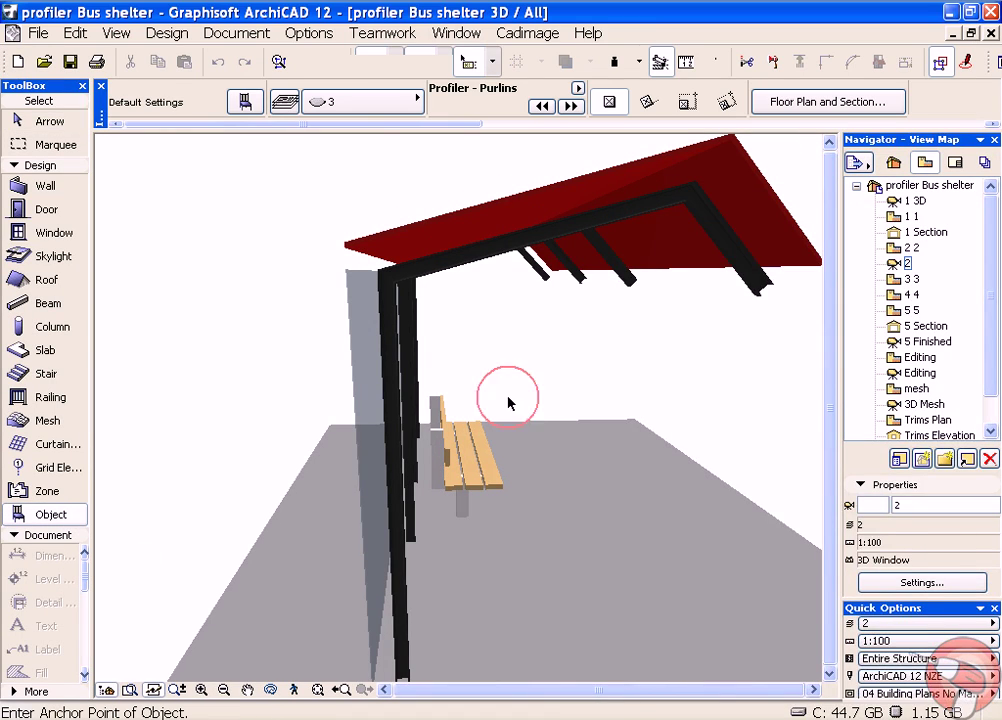
pyautogui.moveTo(697, 235); pyautogui.dragTo(145, 18)
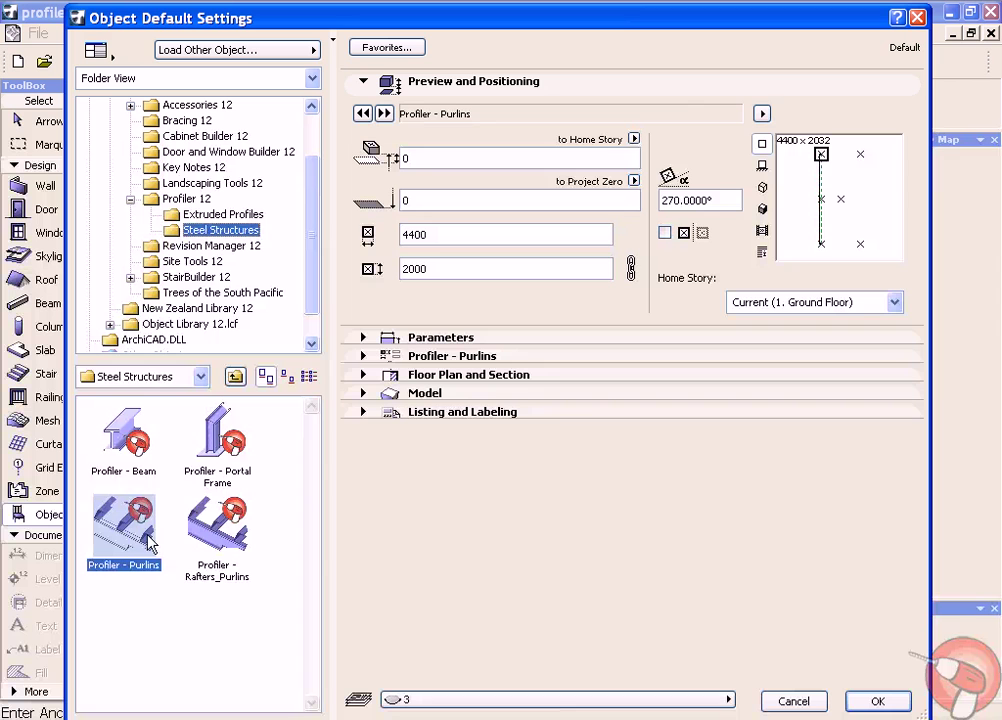
pyautogui.click(425, 356)
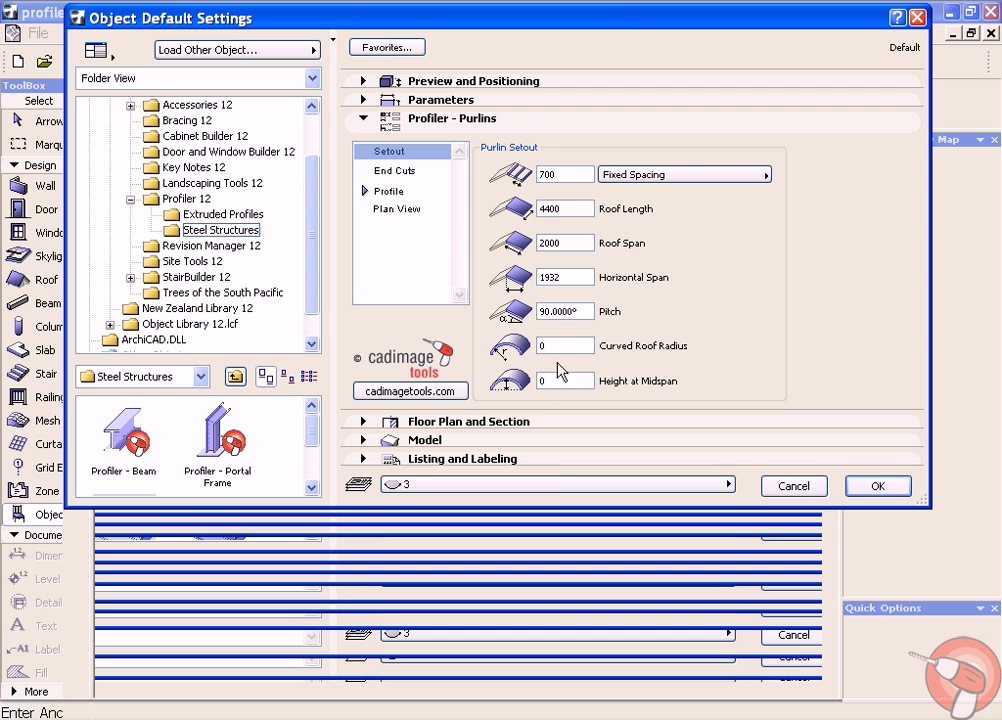
# Give the purlins a Rolled Lipped Channel 102 x 51 x 4 CFC profile on layer 2 and accept.
pyautogui.click(404, 173)
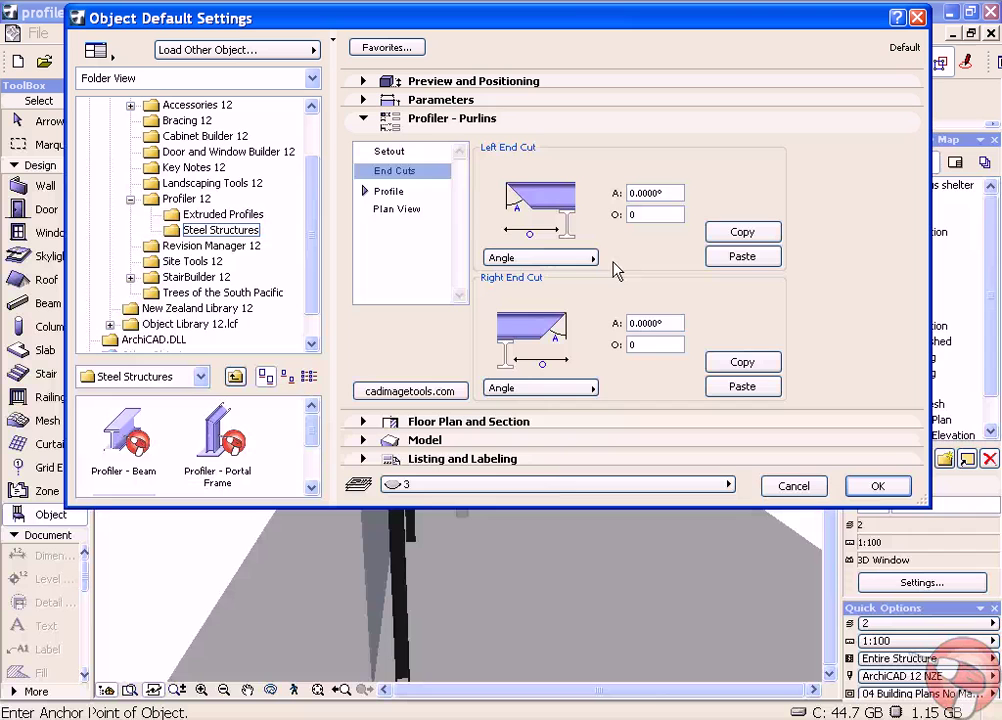
pyautogui.click(417, 193)
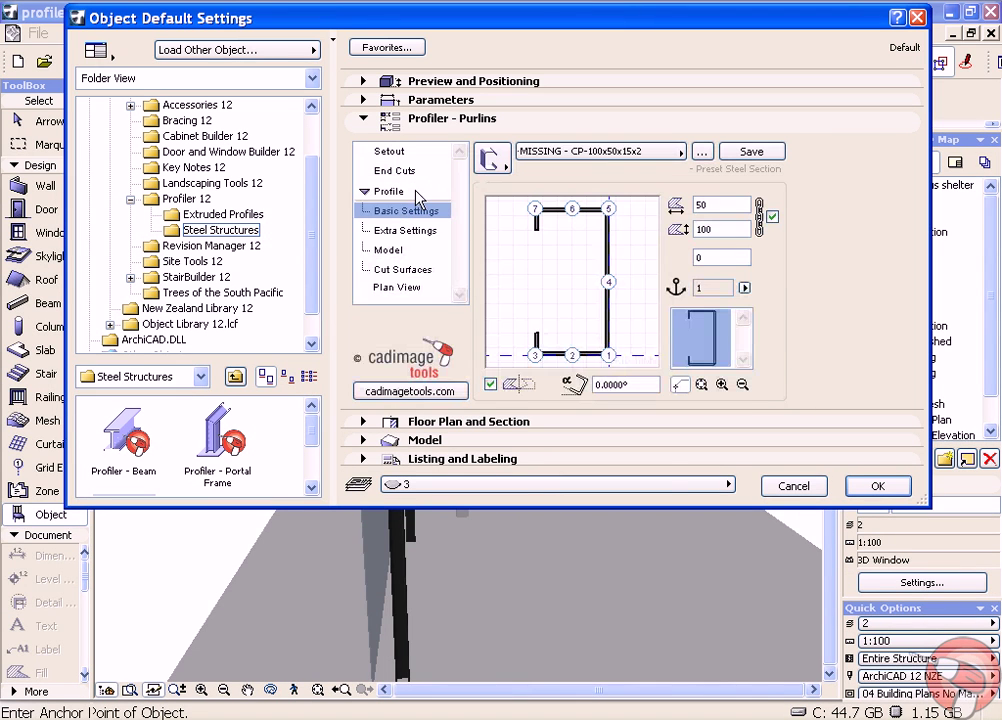
pyautogui.click(499, 167)
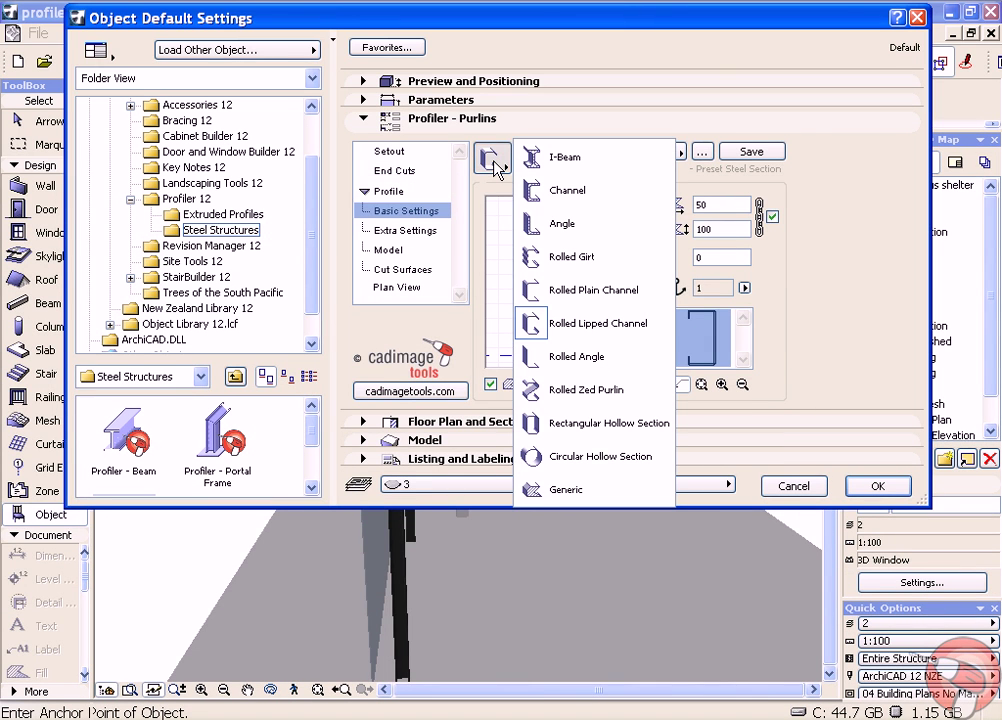
pyautogui.click(585, 330)
pyautogui.click(600, 155)
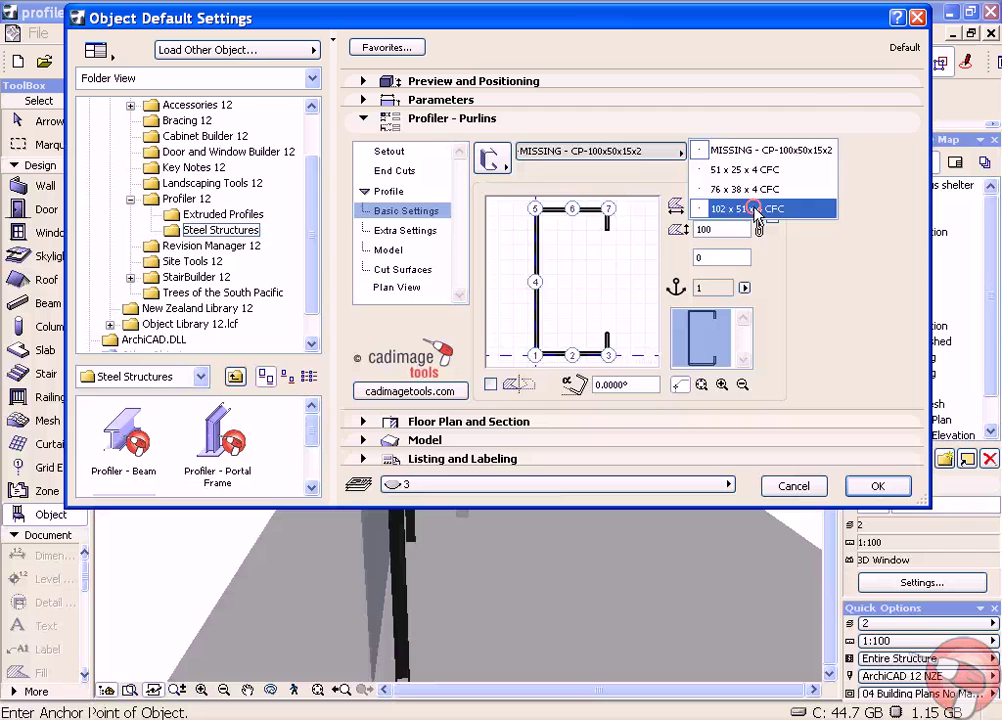
pyautogui.click(790, 208)
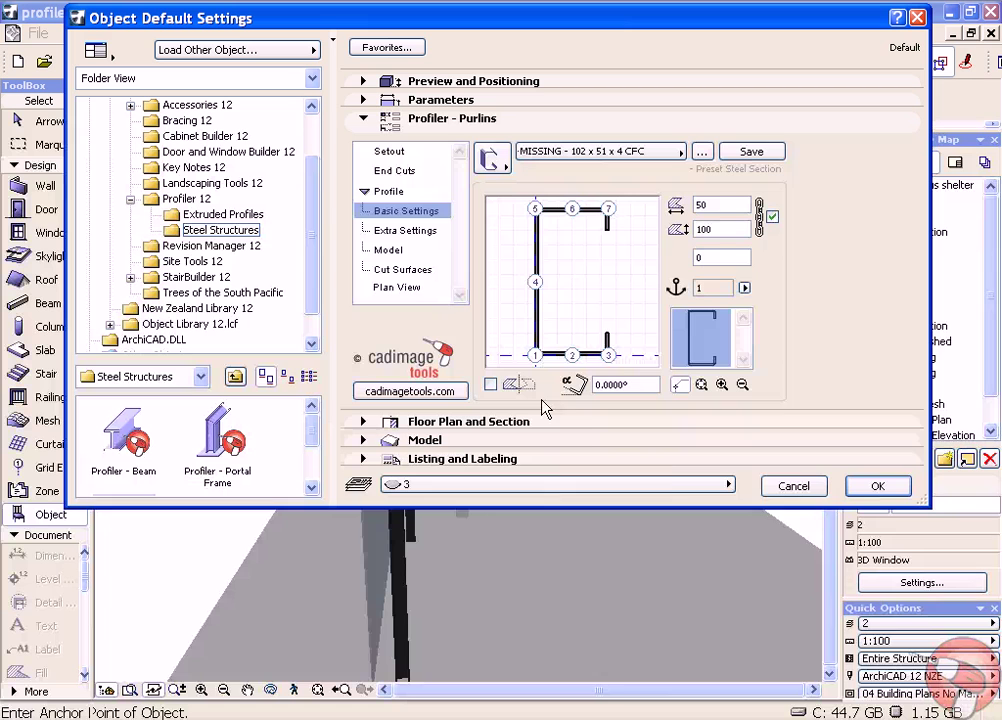
pyautogui.click(678, 485)
pyautogui.click(770, 531)
pyautogui.click(877, 487)
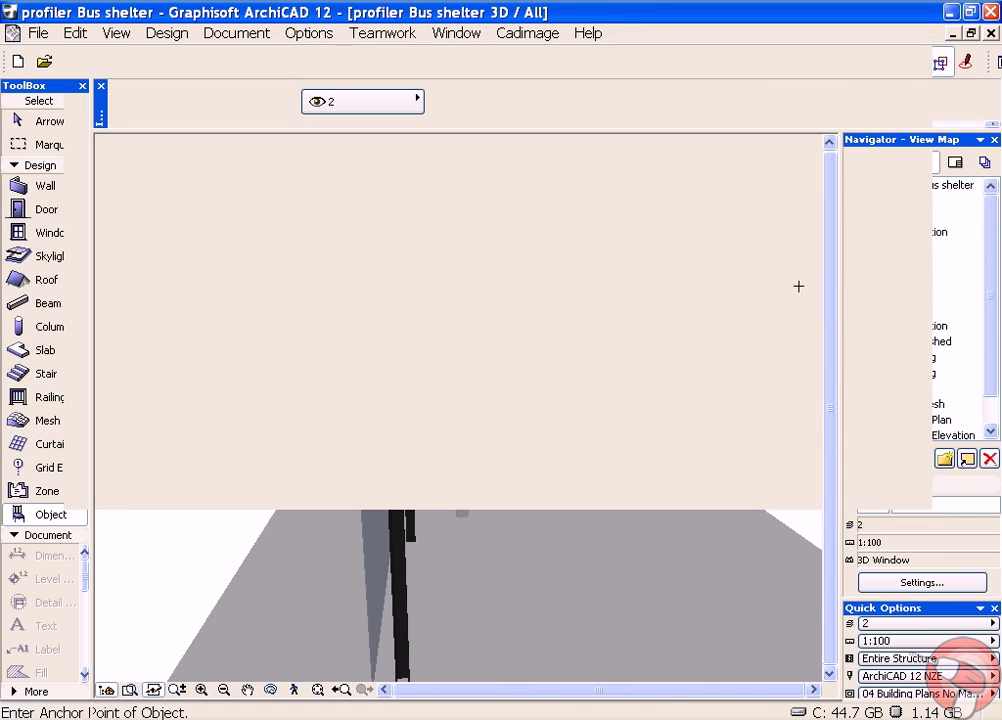
# On the plan, place the purlins anchored at the back wall corner.
pyautogui.doubleClick(895, 214)
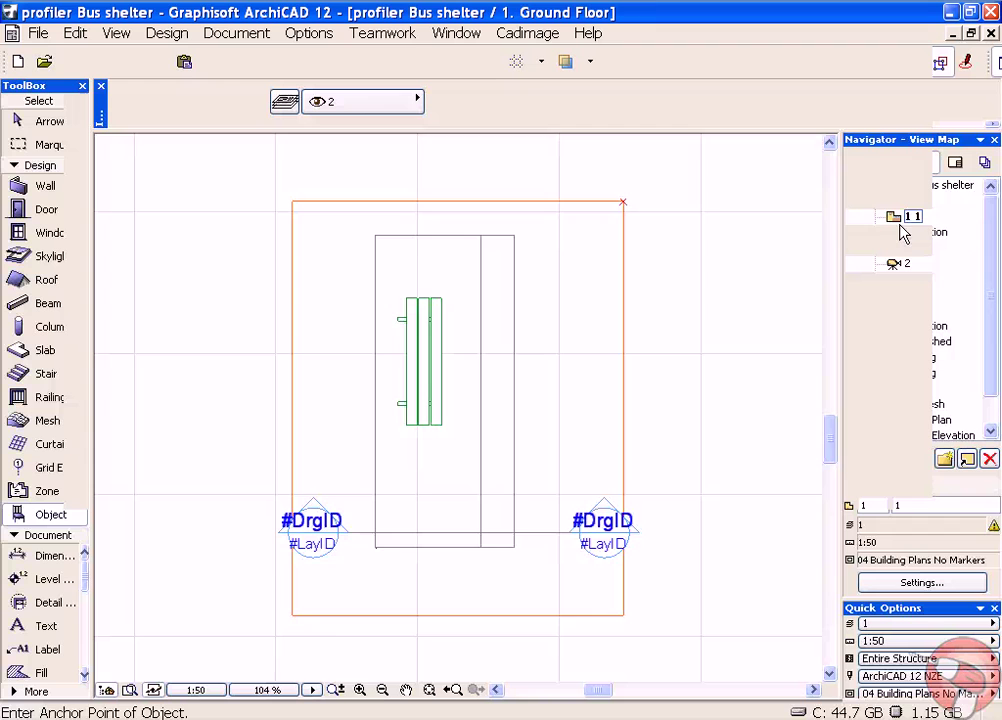
pyautogui.click(898, 236)
pyautogui.doubleClick(905, 247)
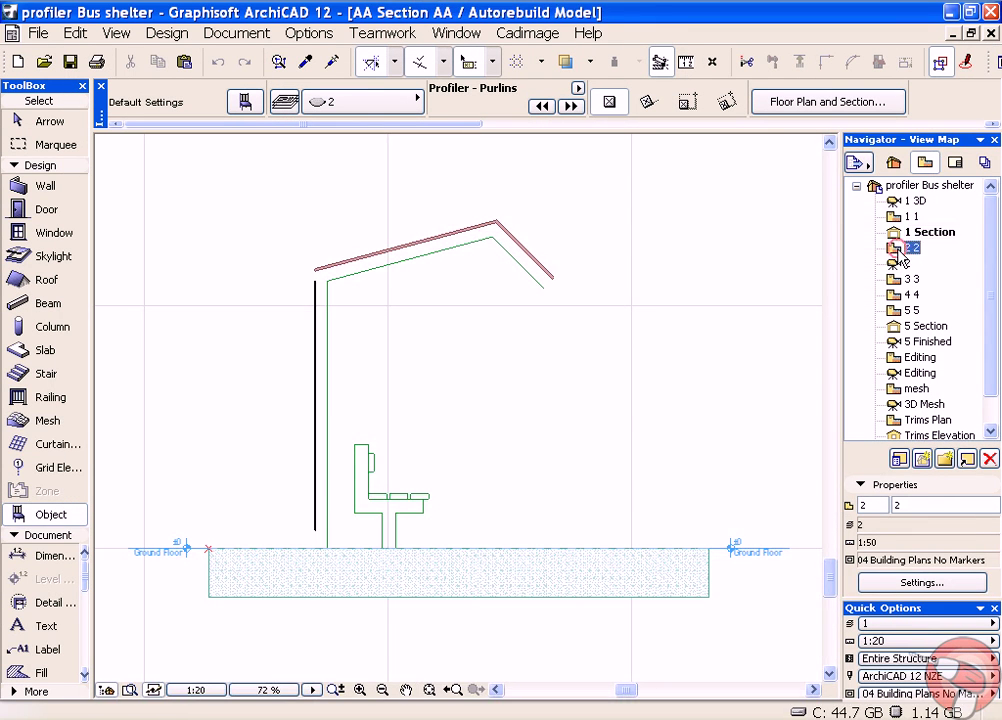
pyautogui.scroll(6, 360, 556)
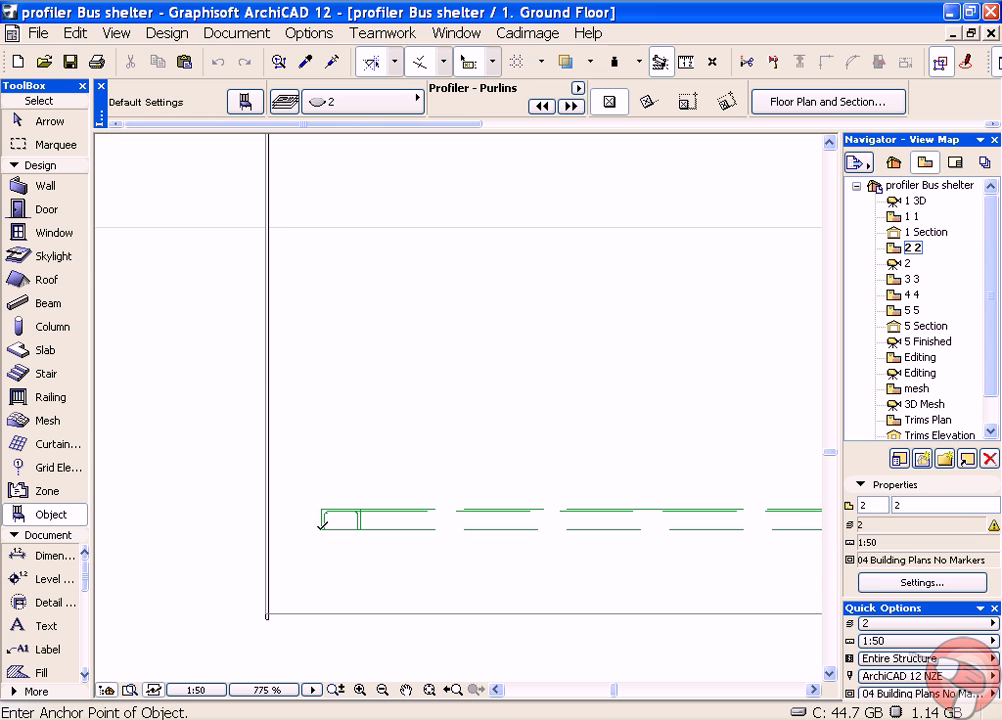
pyautogui.click(322, 613)
# Move the placed purlins 4400 up so they sit against the wall corner.
pyautogui.scroll(-6, 322, 610)
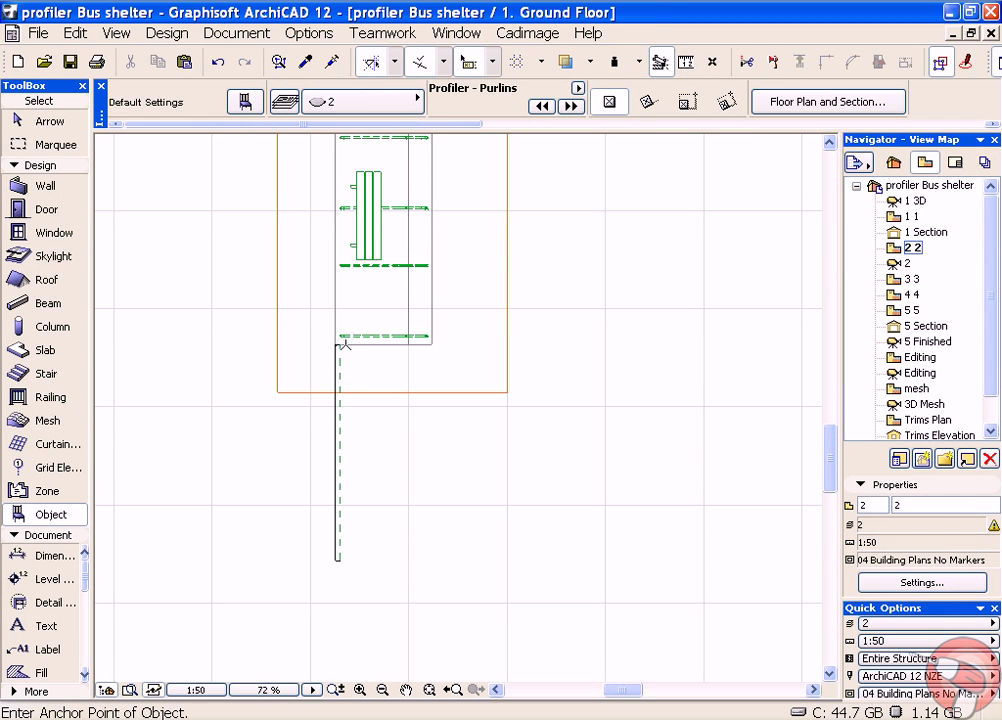
pyautogui.keyDown('shift'); pyautogui.click(339, 352); pyautogui.keyUp('shift')
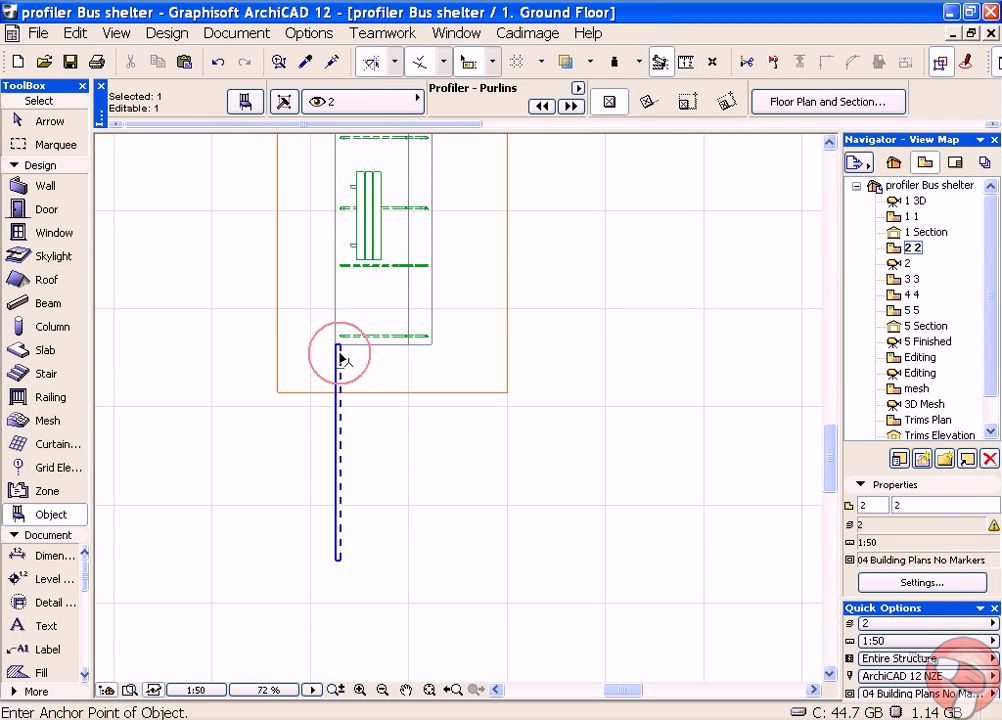
pyautogui.click(339, 558)
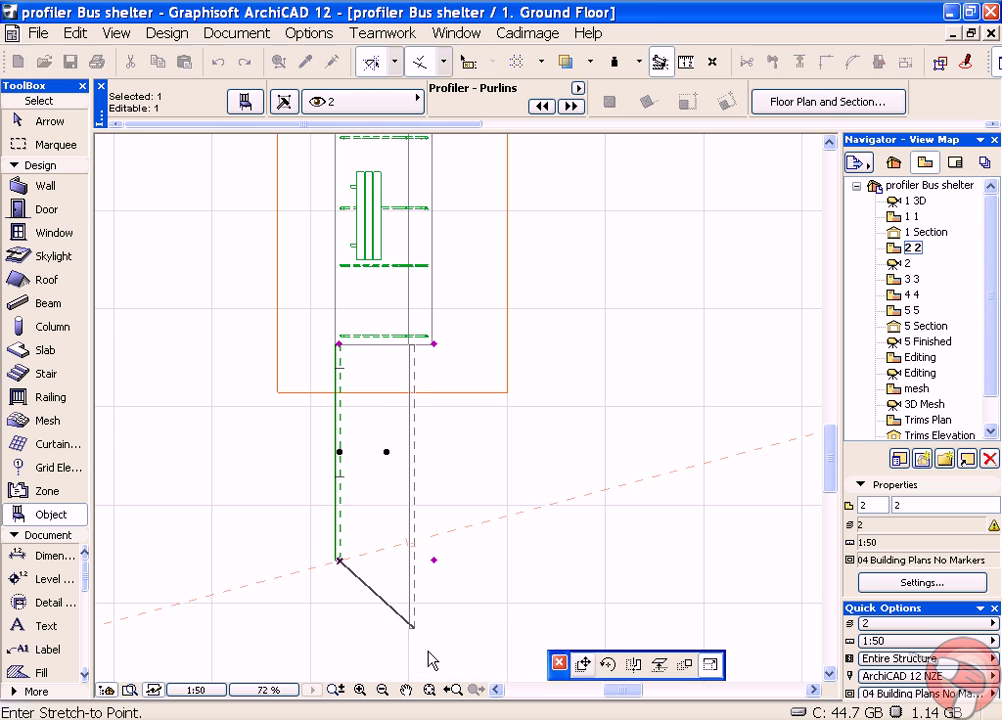
pyautogui.click(581, 663)
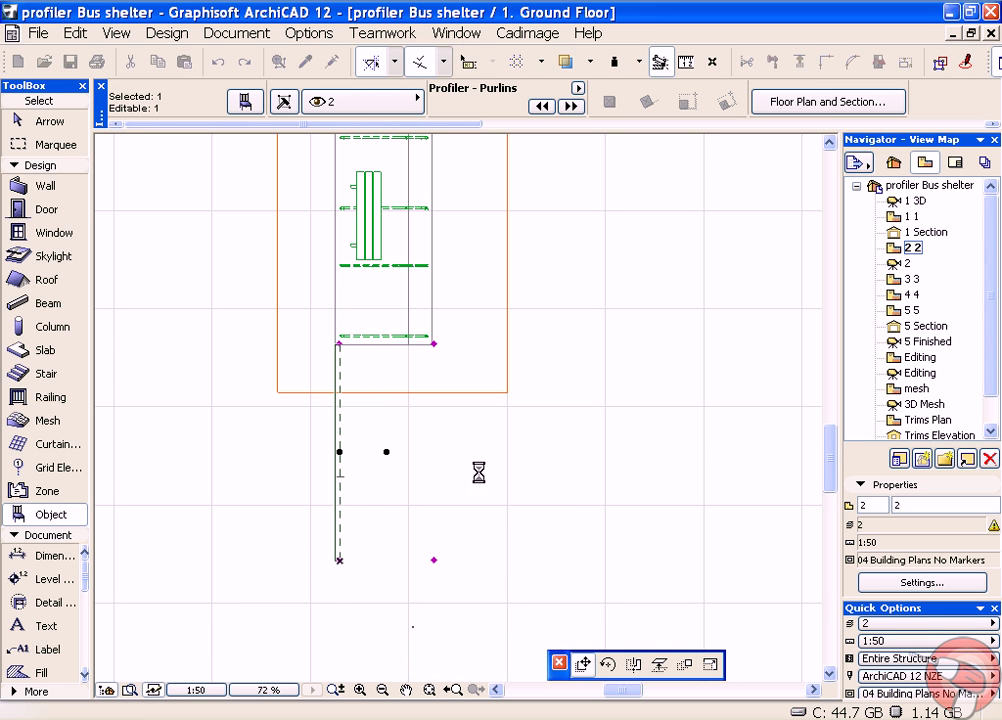
pyautogui.scroll(5, 340, 358)
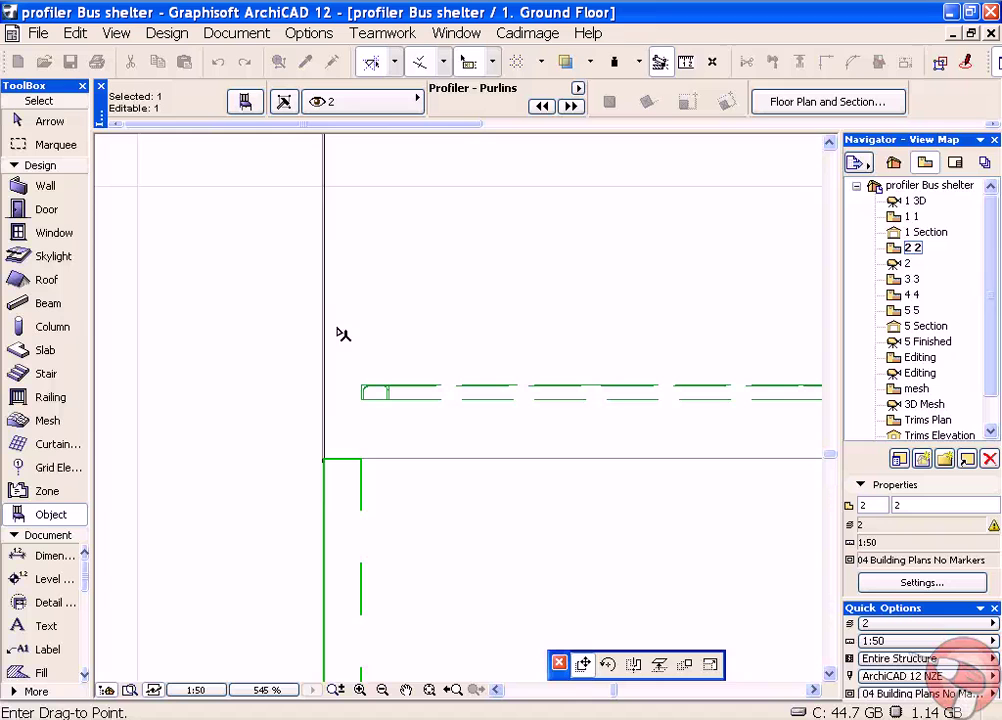
pyautogui.click(361, 459)
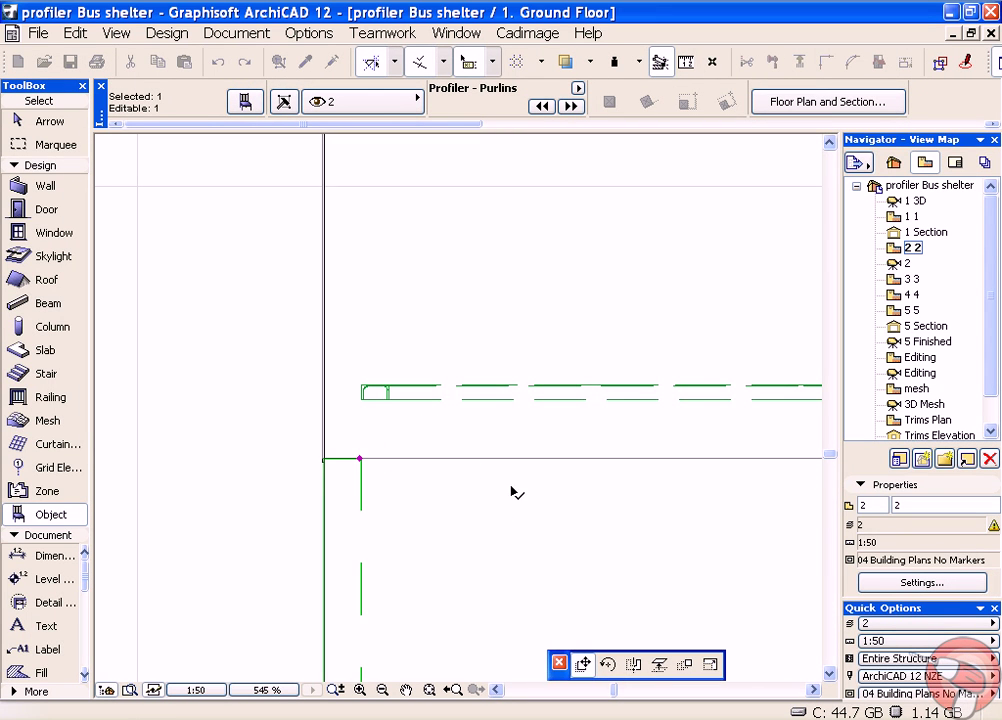
pyautogui.press('Escape')
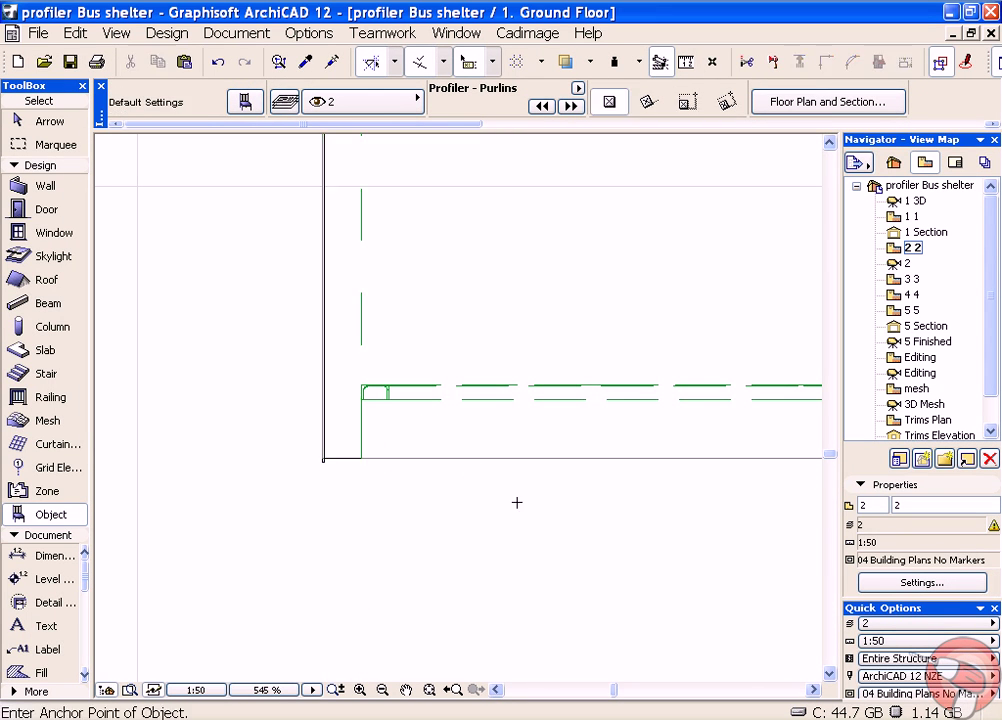
# Orbit the 3D shelter to check the new purlins across the glazed back wall.
pyautogui.doubleClick(893, 264)
pyautogui.scroll(5, 412, 374)
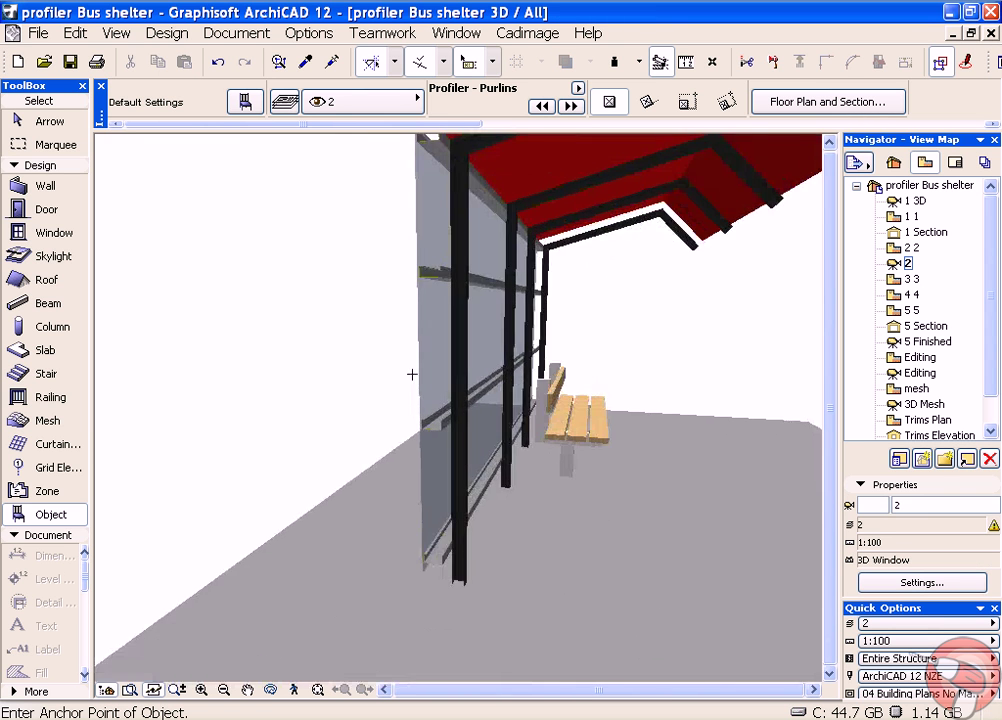
pyautogui.keyDown('shift'); pyautogui.moveTo(376, 367); pyautogui.dragTo(512, 376, button='middle'); pyautogui.keyUp('shift')
pyautogui.scroll(-8, 568, 358)
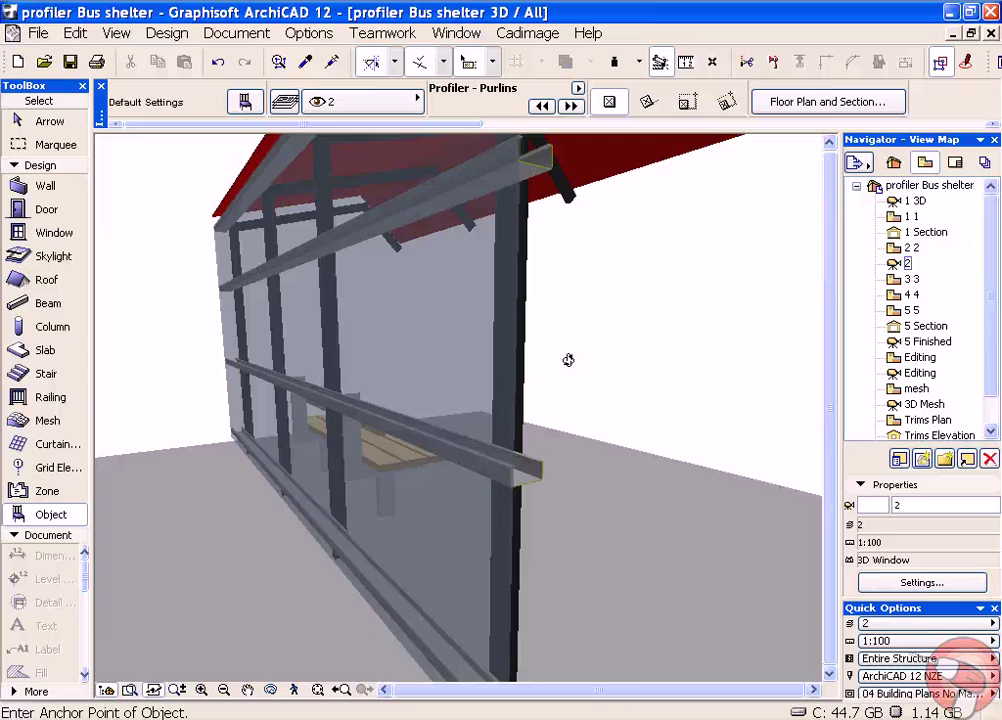
pyautogui.keyDown('shift'); pyautogui.moveTo(611, 351); pyautogui.dragTo(525, 291, button='middle'); pyautogui.keyUp('shift')
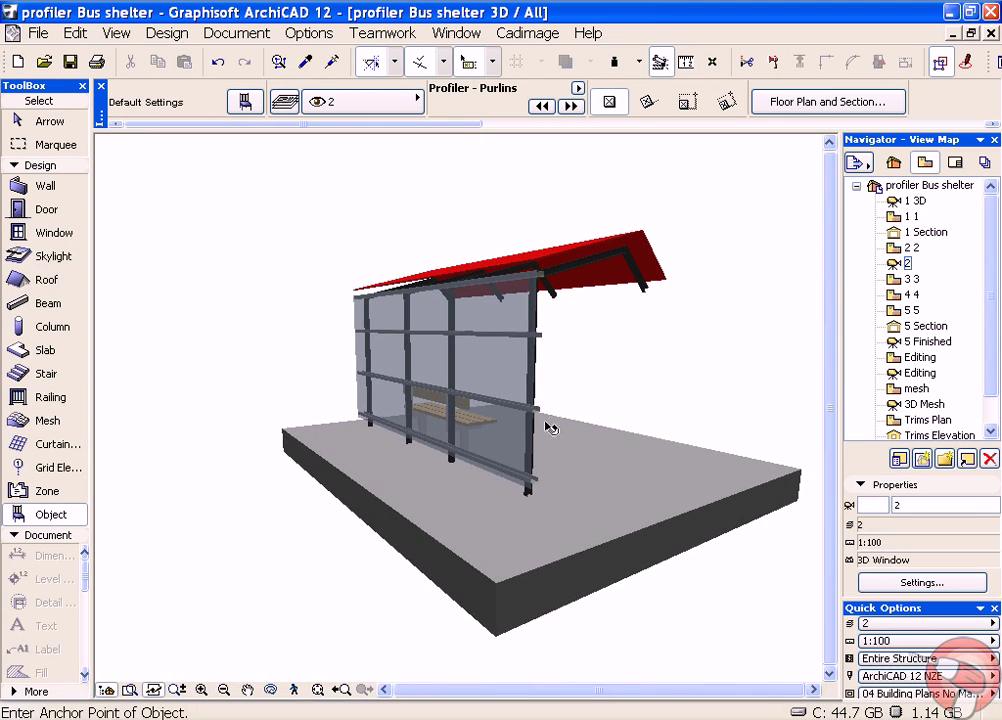
pyautogui.keyDown('shift'); pyautogui.moveTo(550, 430); pyautogui.dragTo(506, 487, button='middle'); pyautogui.keyUp('shift')
pyautogui.keyDown('shift'); pyautogui.moveTo(548, 366); pyautogui.dragTo(385, 297, button='middle'); pyautogui.keyUp('shift')
pyautogui.scroll(4, 418, 455)
pyautogui.scroll(4, 409, 412)
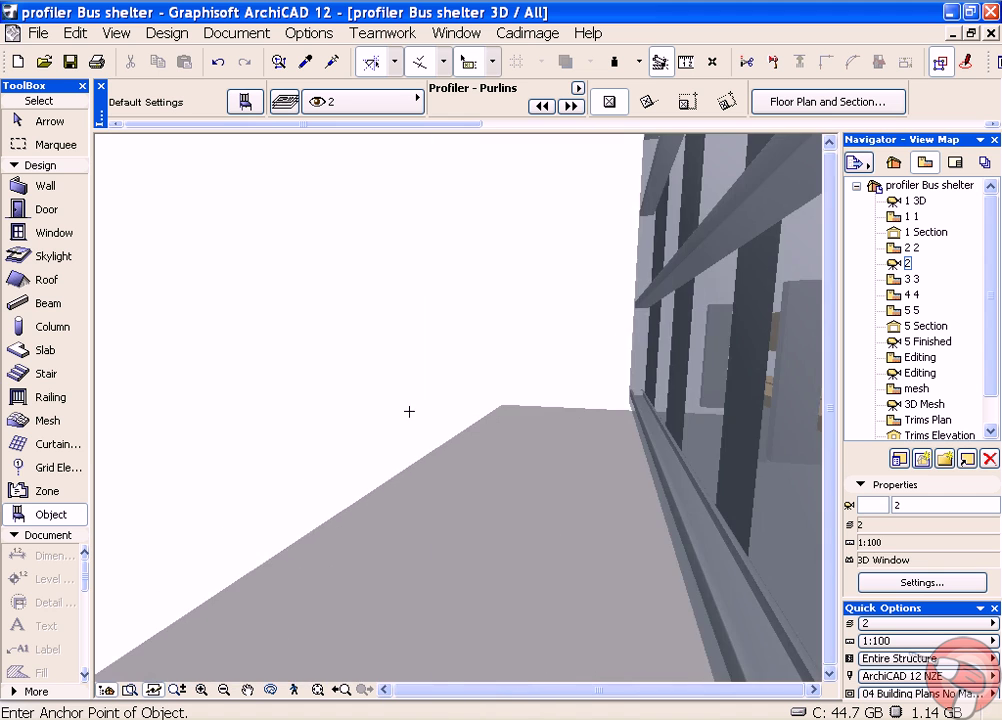
pyautogui.keyDown('shift'); pyautogui.moveTo(633, 398); pyautogui.dragTo(470, 445, button='middle'); pyautogui.keyUp('shift')
pyautogui.scroll(-5, 468, 467)
pyautogui.scroll(4, 468, 467)
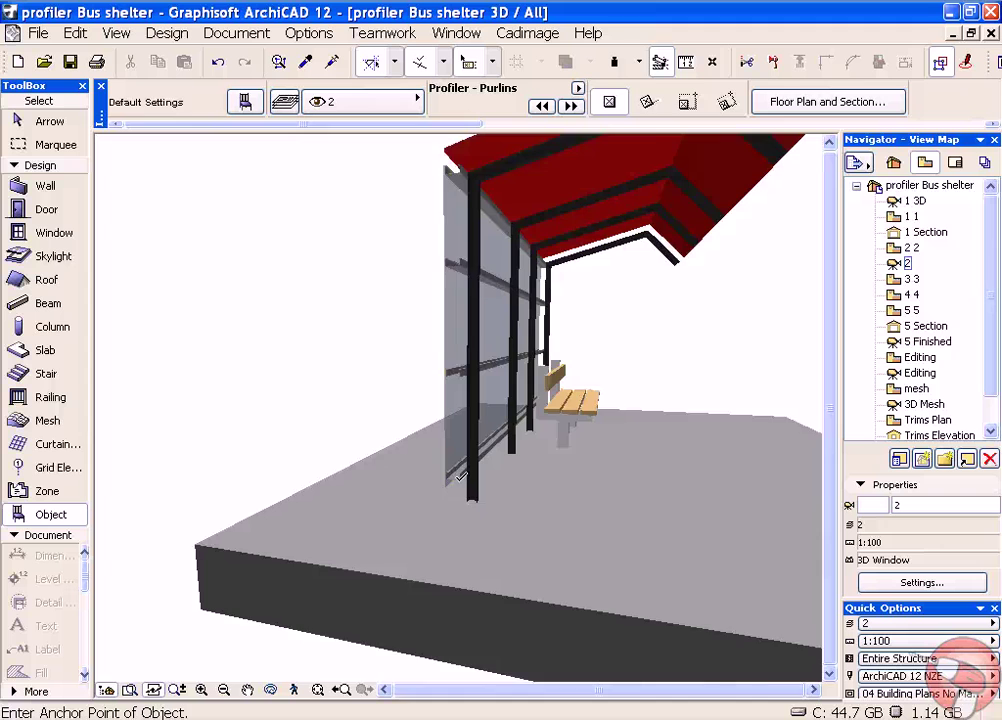
# Mirror the back-wall purlins' C-profile in their object settings.
pyautogui.click(499, 371)
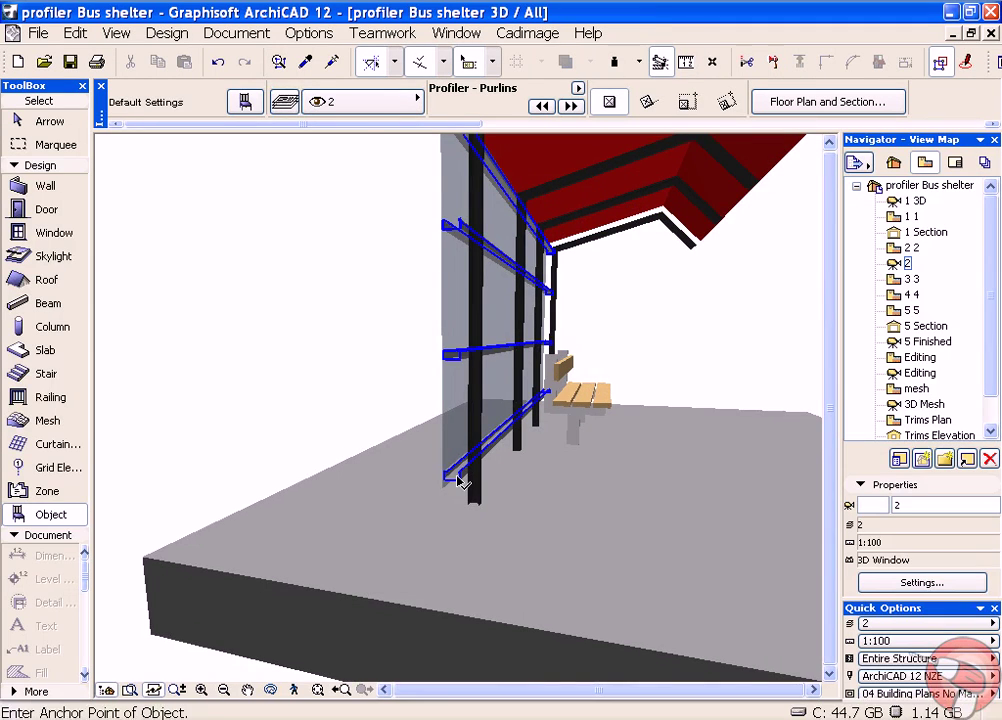
pyautogui.click(245, 101)
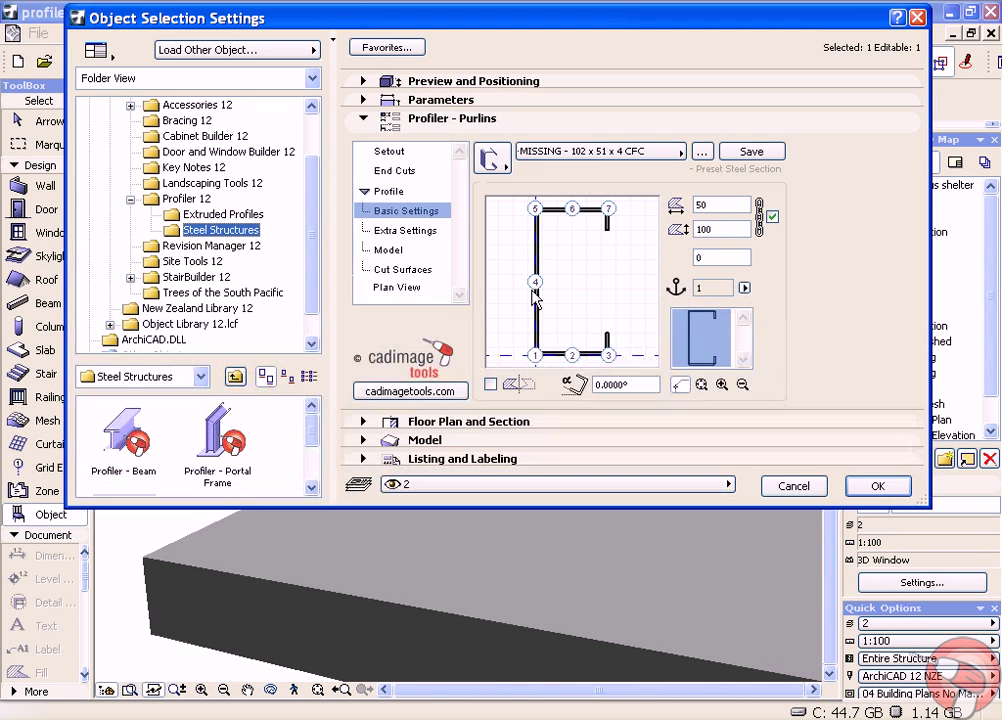
pyautogui.click(490, 384)
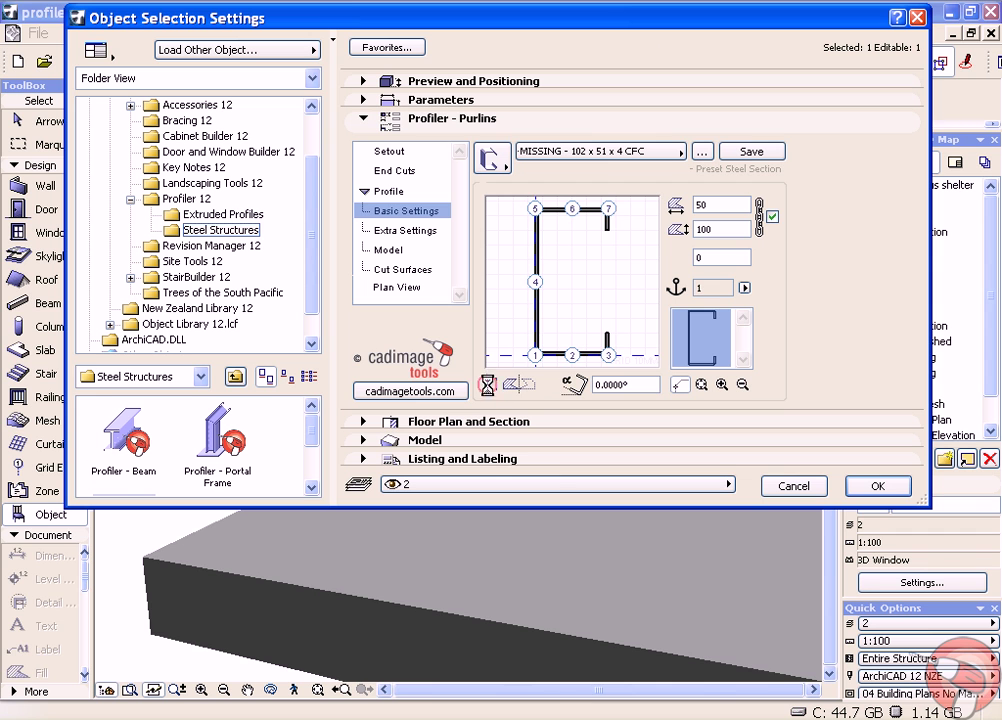
pyautogui.click(877, 485)
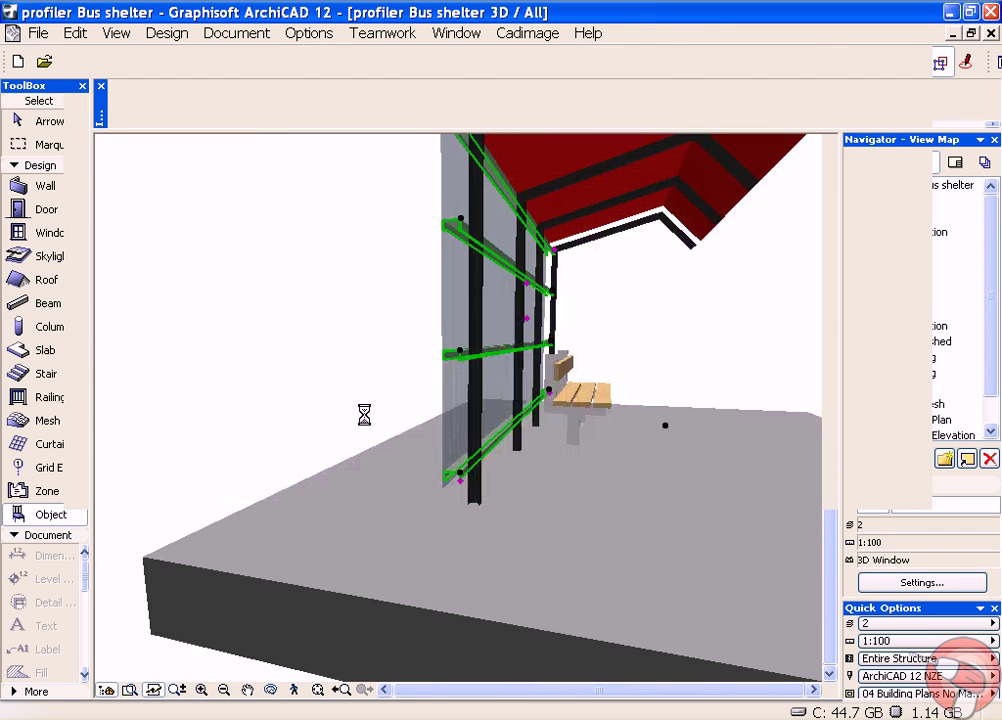
pyautogui.click(362, 394)
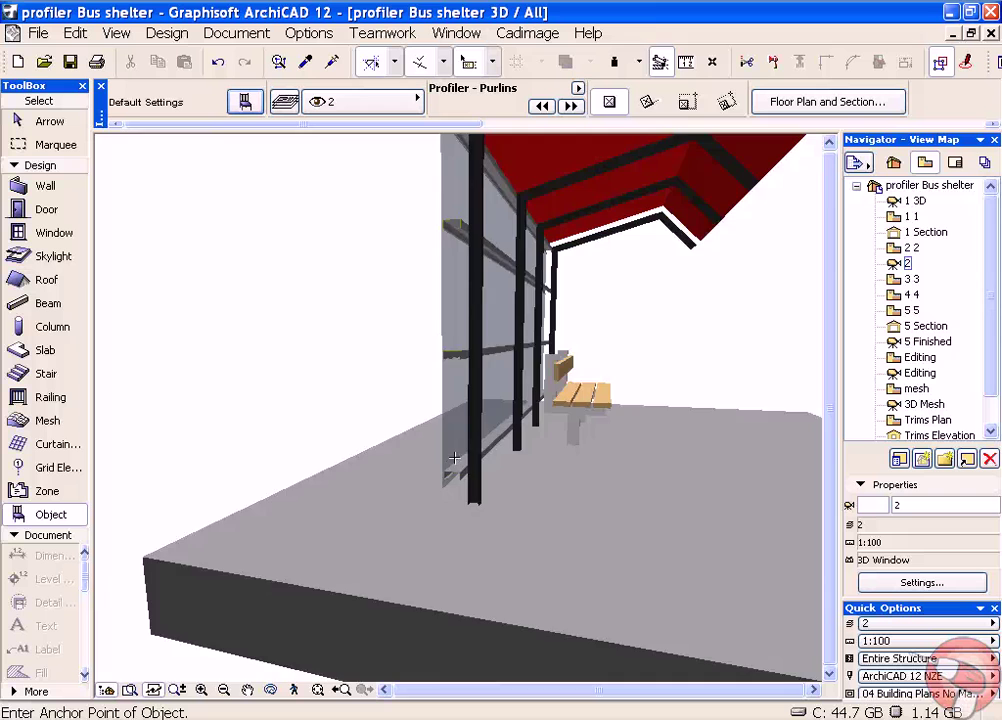
pyautogui.scroll(3, 536, 413)
pyautogui.scroll(-5, 536, 413)
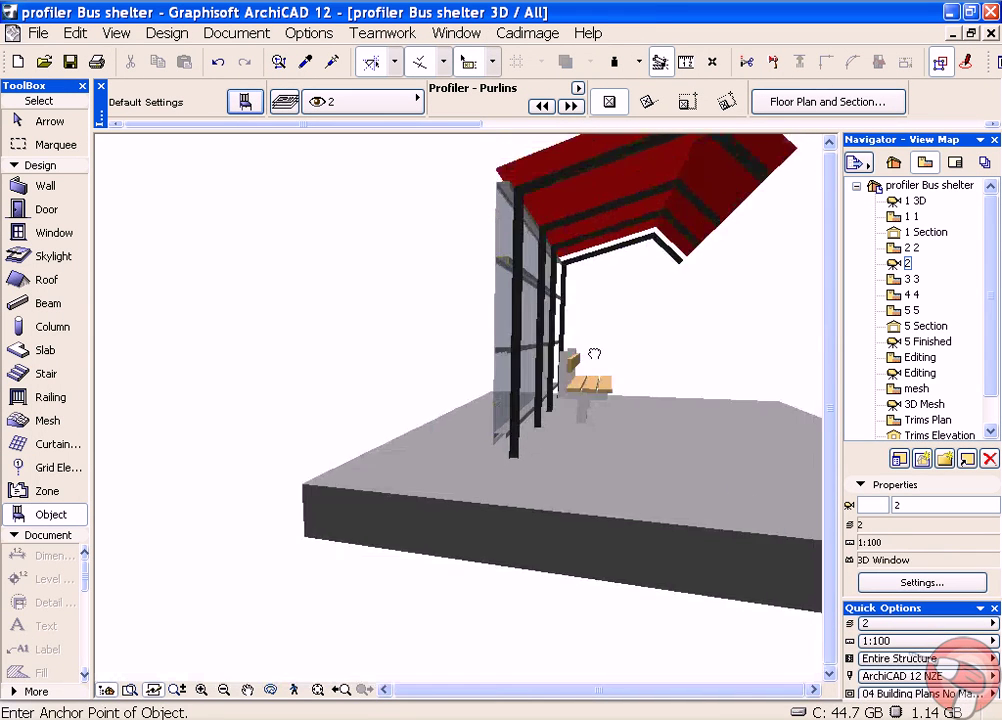
pyautogui.keyDown('shift'); pyautogui.moveTo(600, 358); pyautogui.dragTo(544, 441, button='middle'); pyautogui.keyUp('shift')
pyautogui.scroll(4, 407, 330)
pyautogui.scroll(3, 535, 356)
pyautogui.scroll(3, 649, 398)
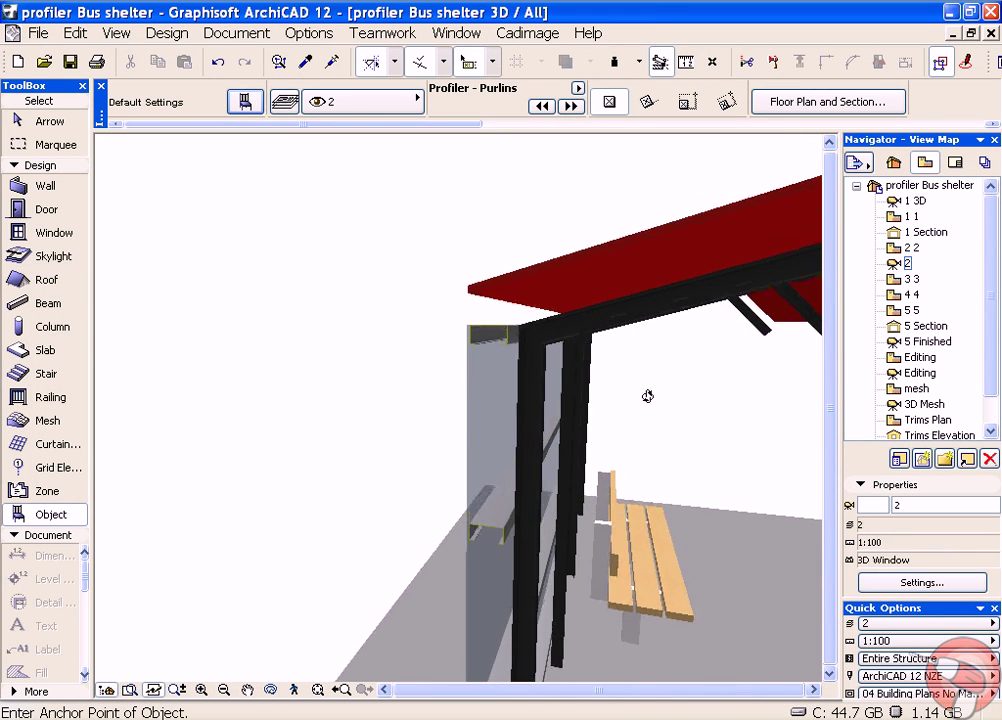
pyautogui.keyDown('shift'); pyautogui.moveTo(668, 404); pyautogui.dragTo(329, 406, button='middle'); pyautogui.keyUp('shift')
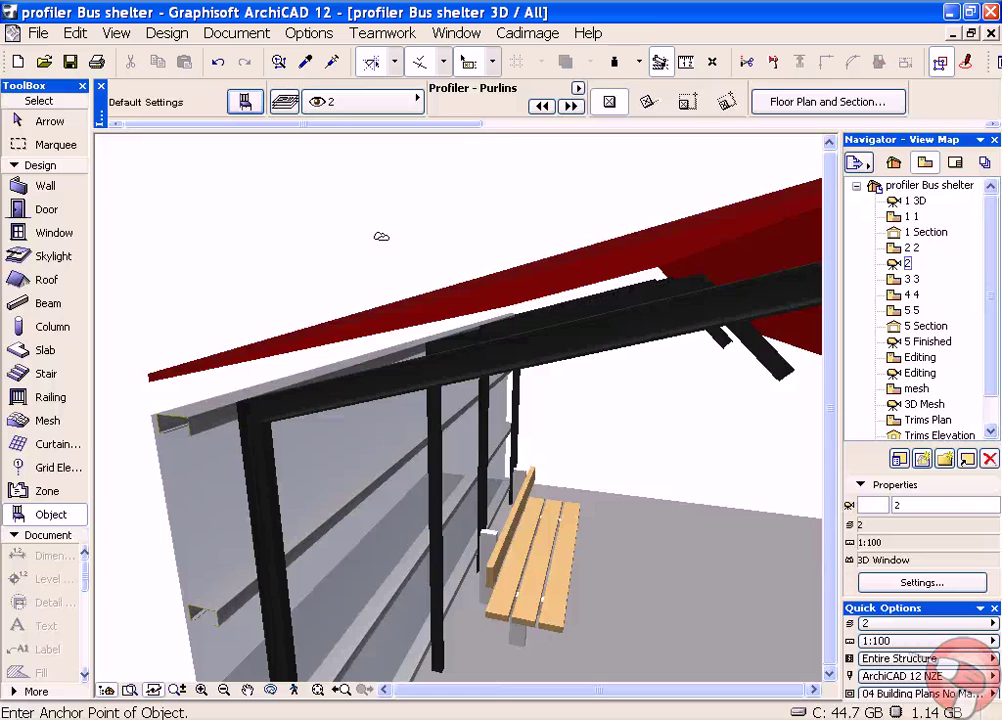
# Measure the 1390 span along the back edge from the wall corner on the Ground Floor plan.
pyautogui.doubleClick(909, 249)
pyautogui.scroll(2, 458, 453)
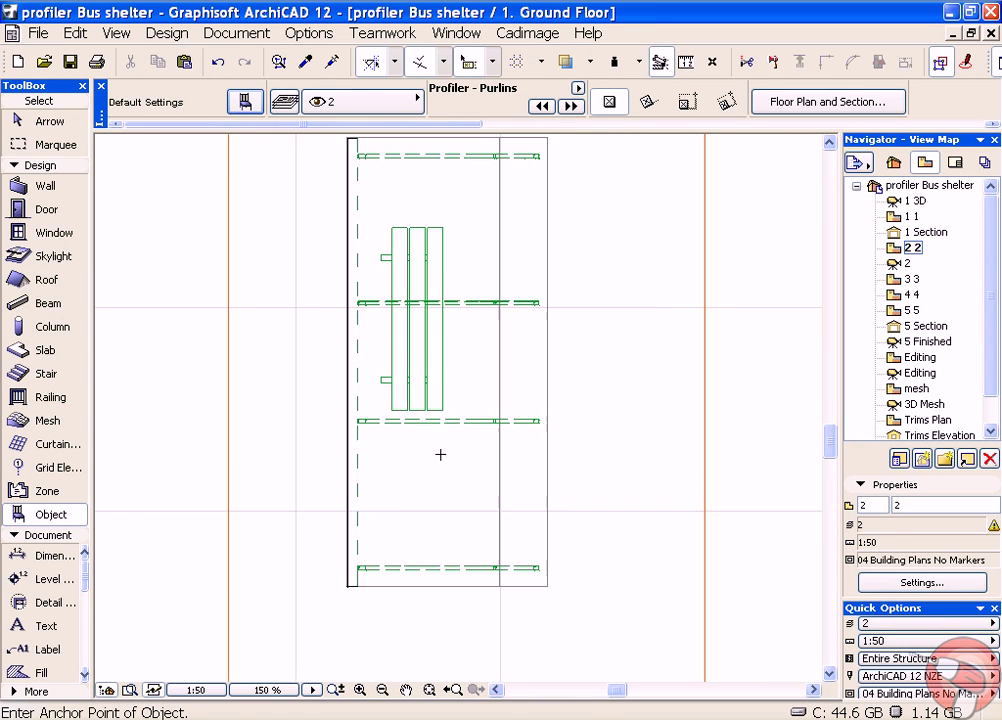
pyautogui.moveTo(438, 168); pyautogui.dragTo(396, 253, button='middle')
pyautogui.scroll(3, 393, 243)
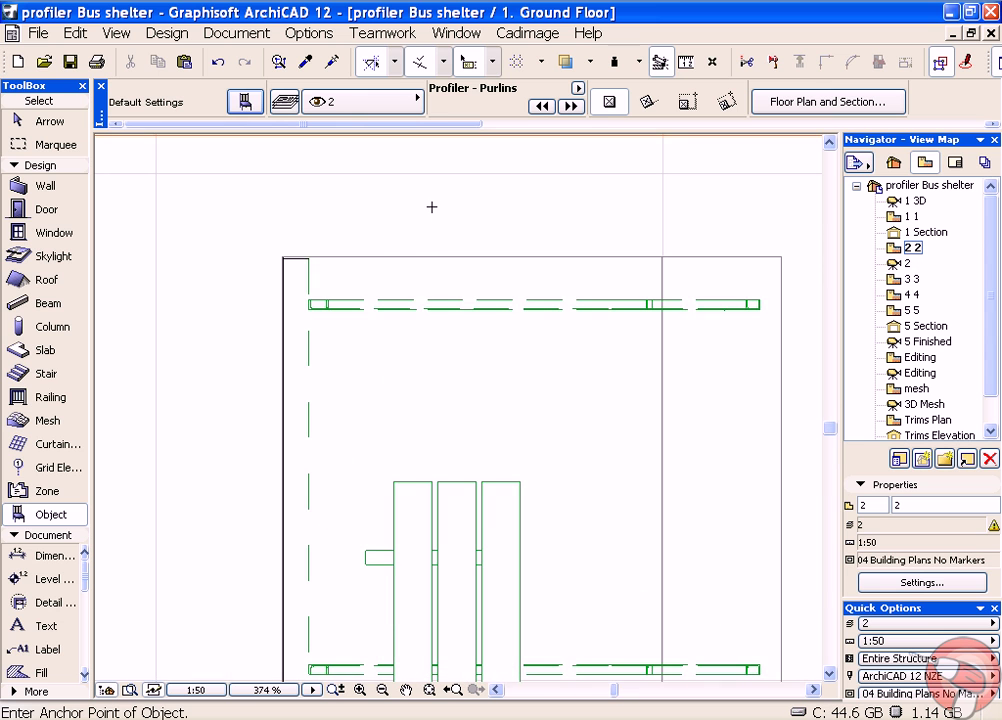
pyautogui.press('m')
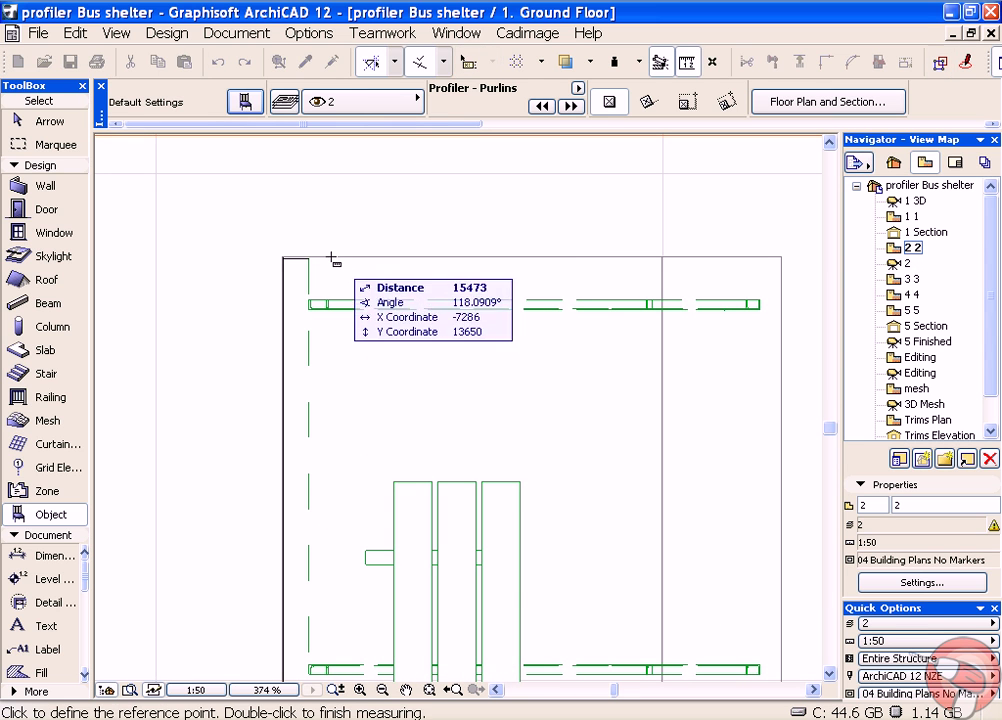
pyautogui.click(309, 259)
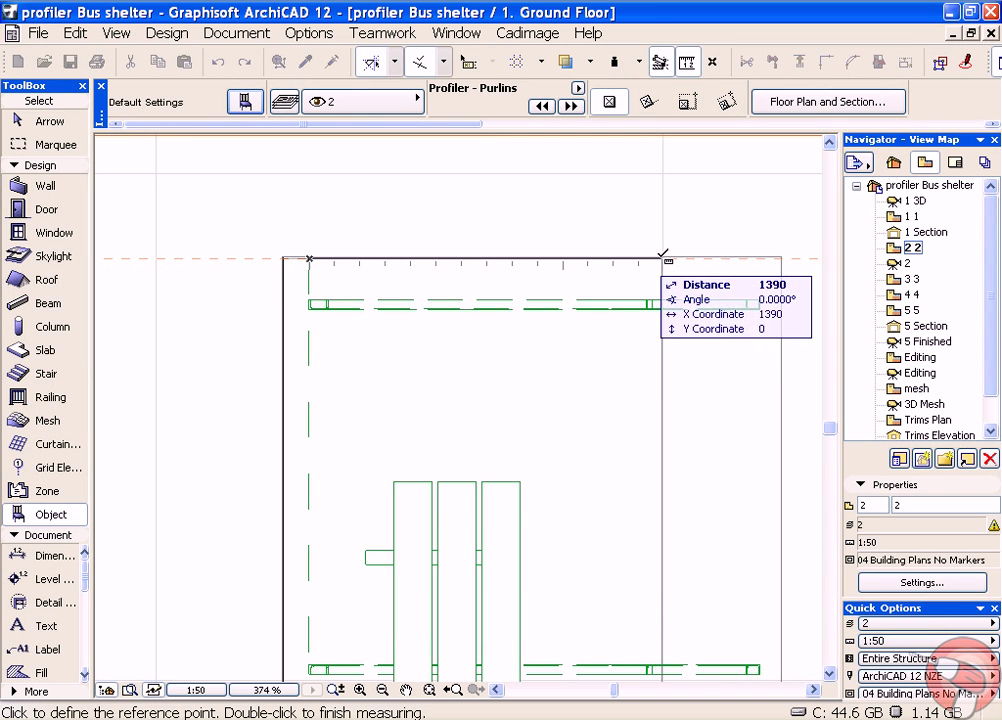
pyautogui.press('Escape')
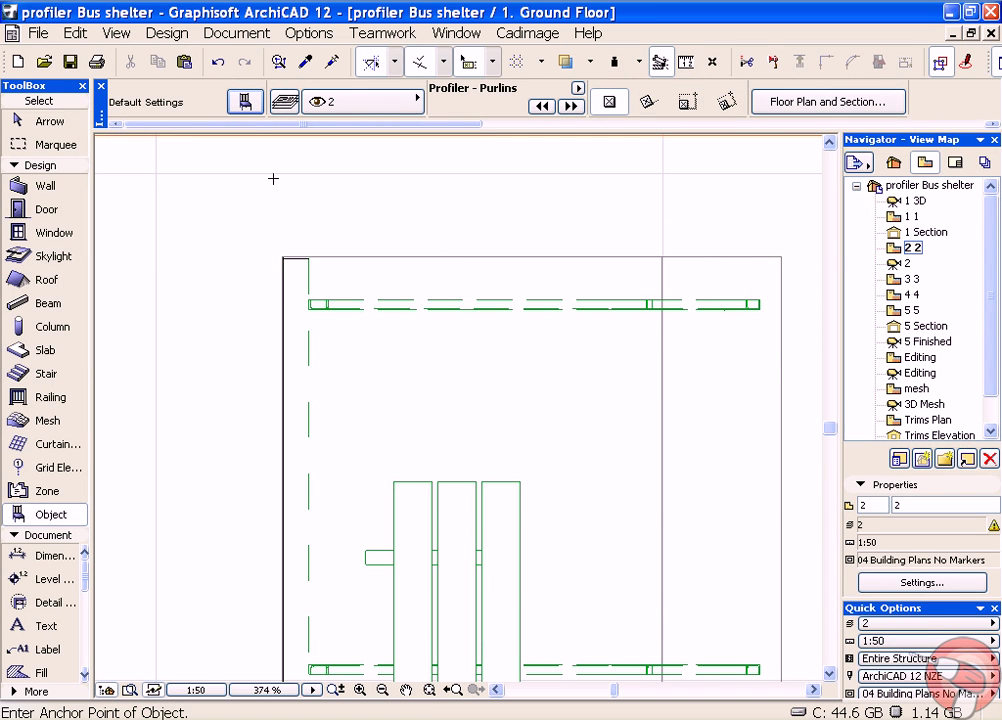
# Set the purlin defaults to 1390 horizontal span and 15° pitch, giving a 1439 roof span.
pyautogui.click(245, 103)
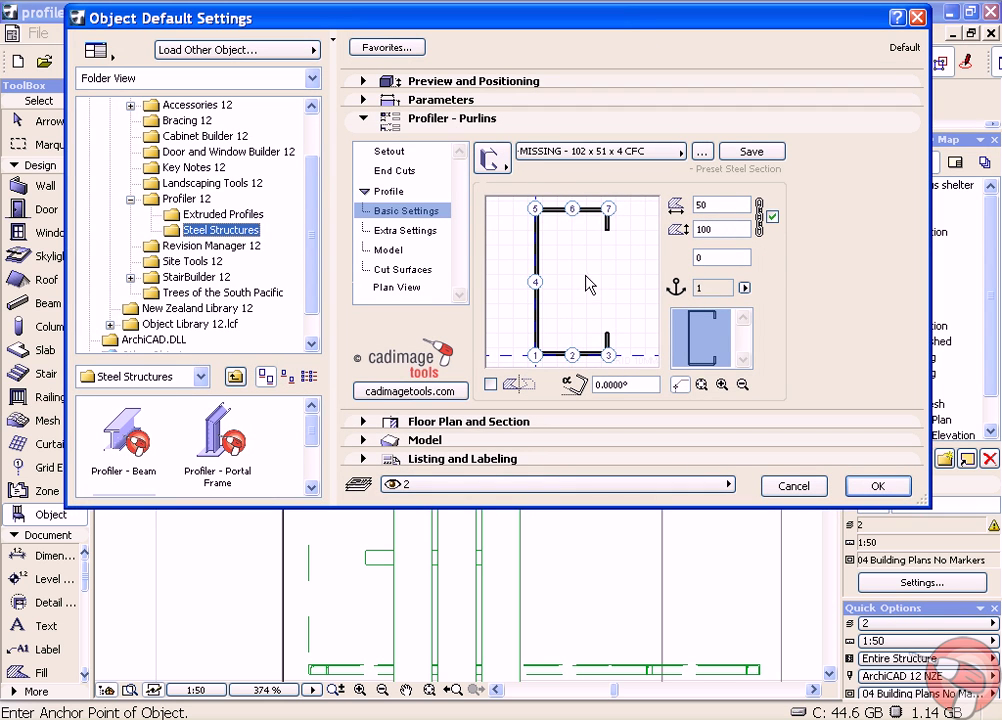
pyautogui.click(398, 152)
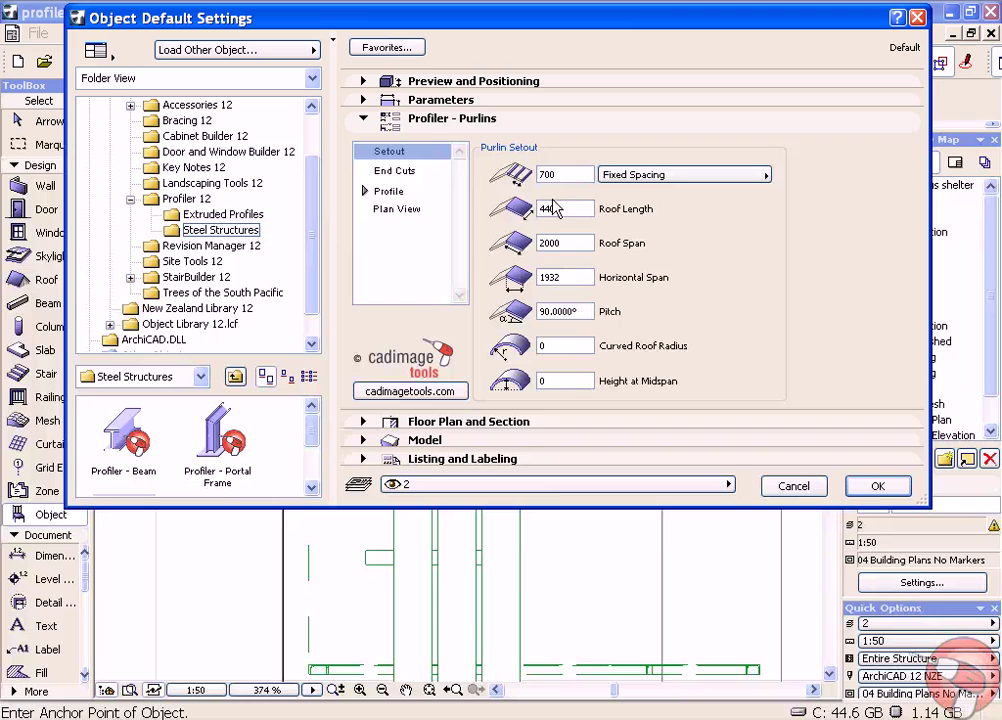
pyautogui.moveTo(561, 241); pyautogui.dragTo(519, 246)
pyautogui.write('1390')
pyautogui.click(580, 311)
pyautogui.moveTo(584, 311); pyautogui.dragTo(514, 311)
pyautogui.write('15')
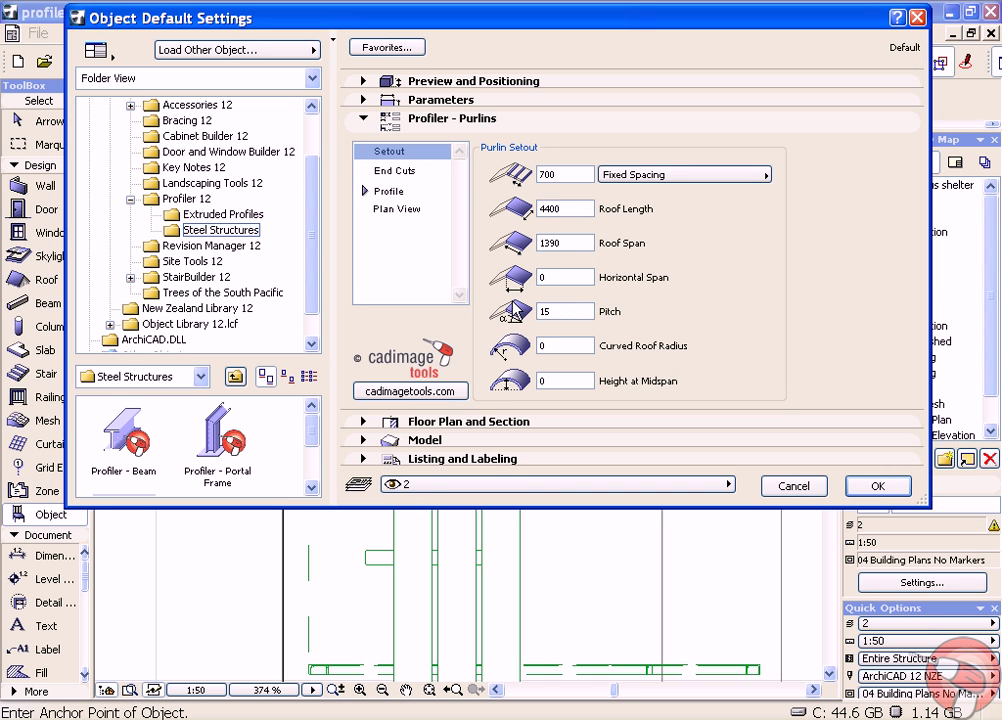
pyautogui.click(693, 292)
pyautogui.doubleClick(572, 277)
pyautogui.write('1390')
pyautogui.click(868, 485)
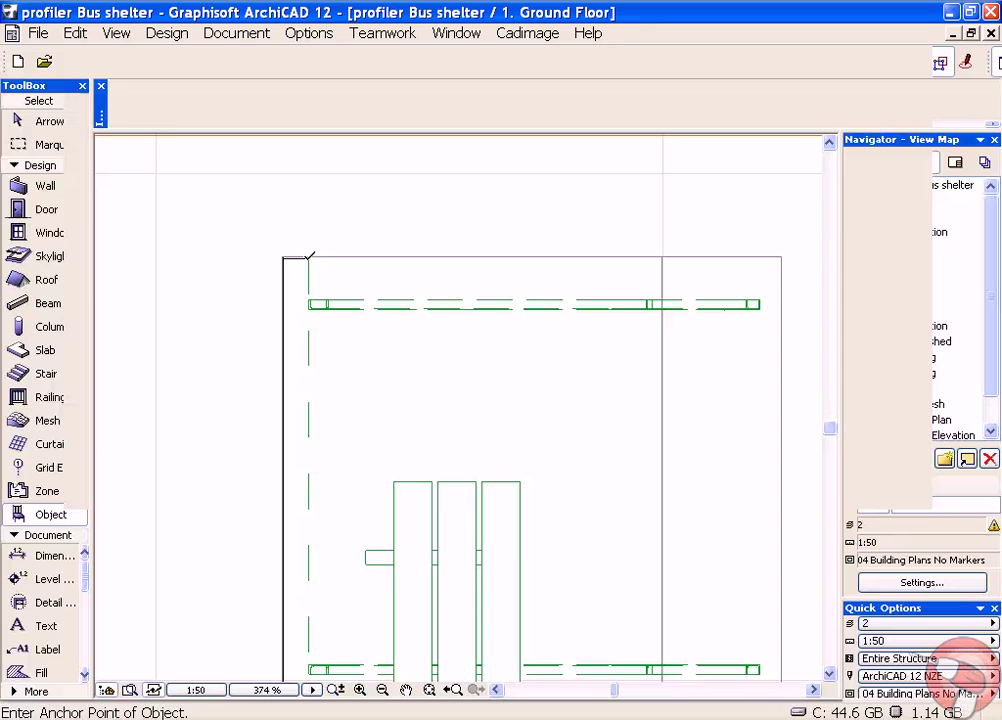
# Place a second purlins object at the back wall corner on the plan.
pyautogui.click(309, 256)
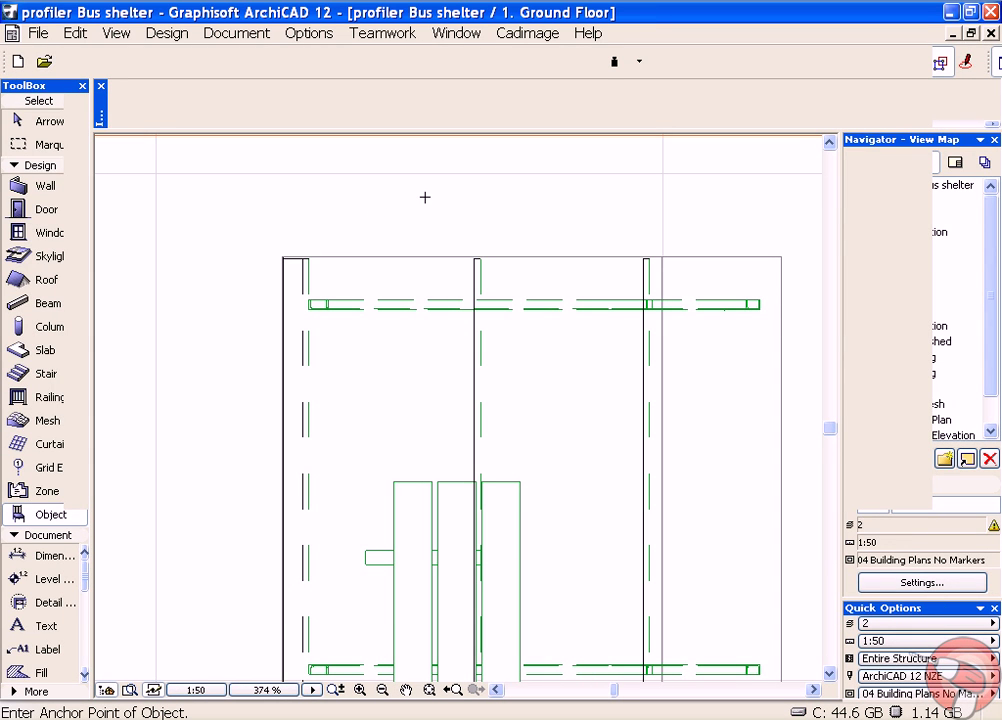
pyautogui.scroll(-4, 650, 212)
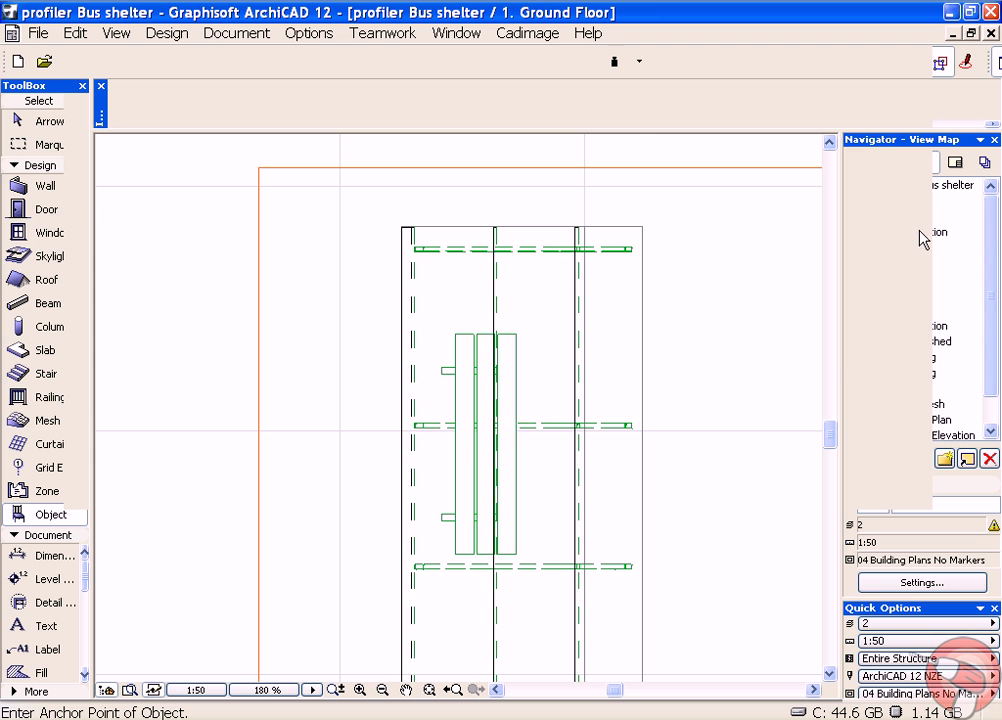
# In the 3D view, select the new pitched purlins near the bench.
pyautogui.click(903, 263)
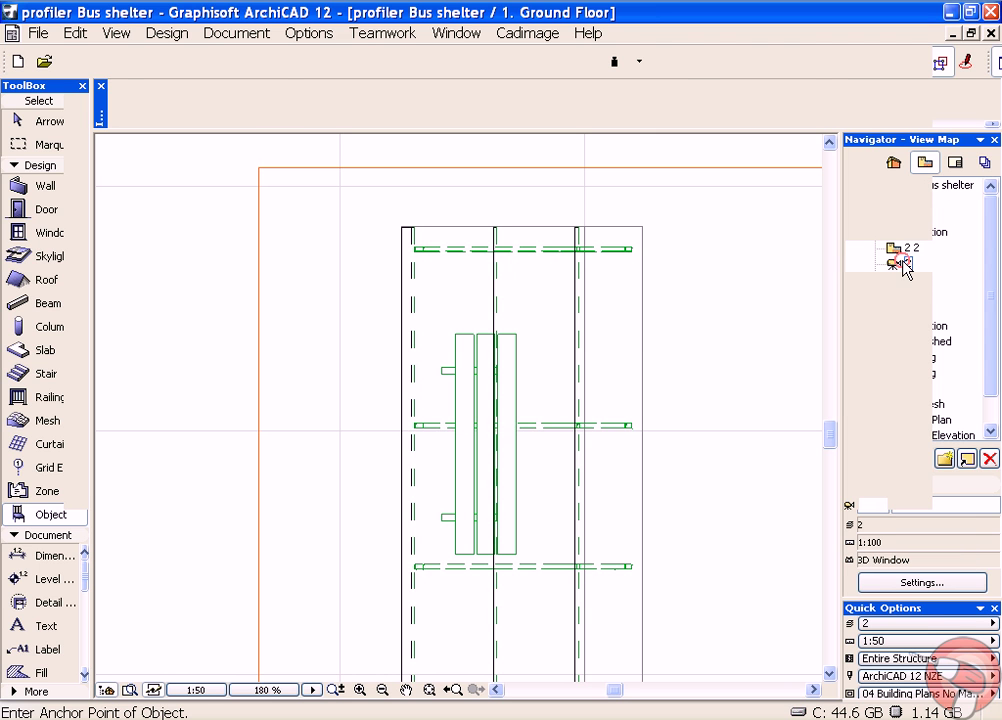
pyautogui.scroll(3, 416, 440)
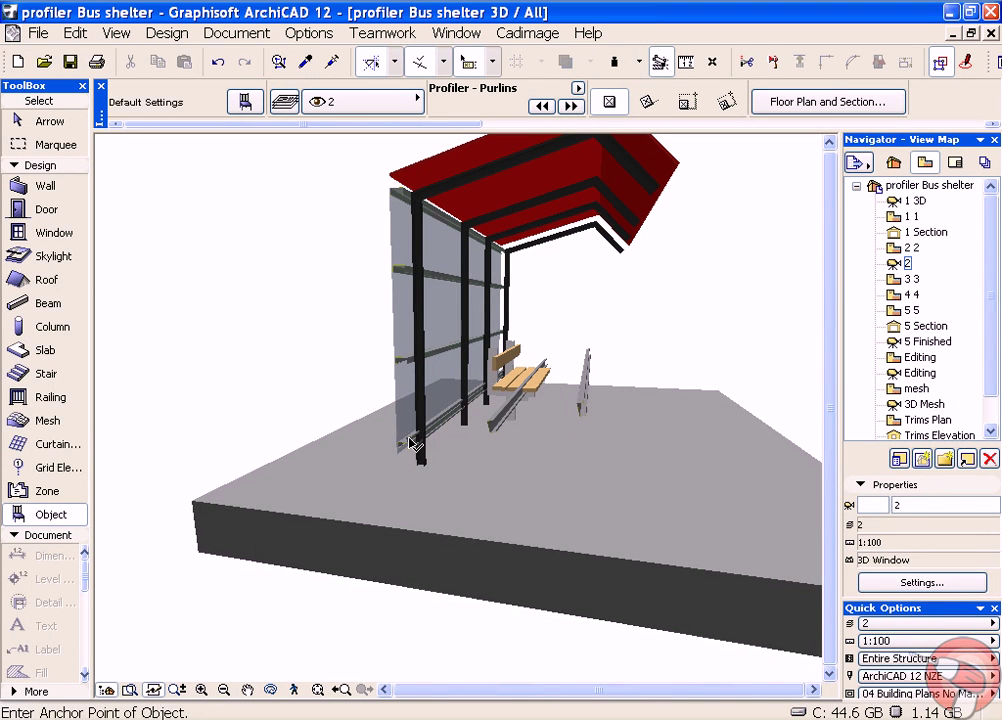
pyautogui.click(410, 443)
pyautogui.click(604, 360)
pyautogui.click(584, 418)
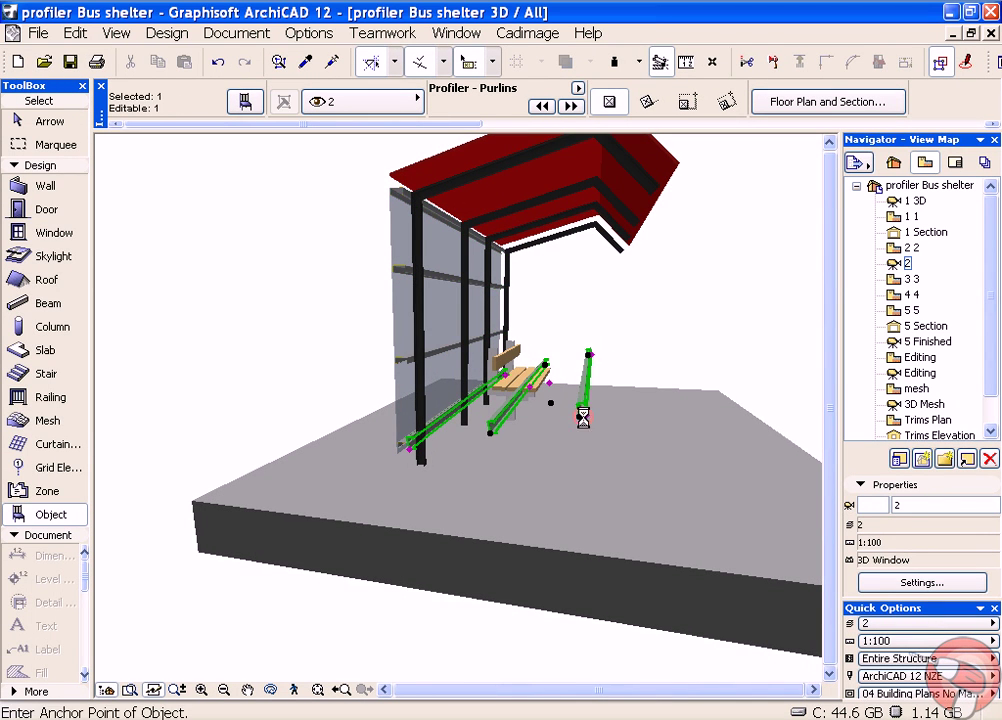
# Raise the selected purlins to elevation 2003 beneath the roof.
pyautogui.click(583, 418)
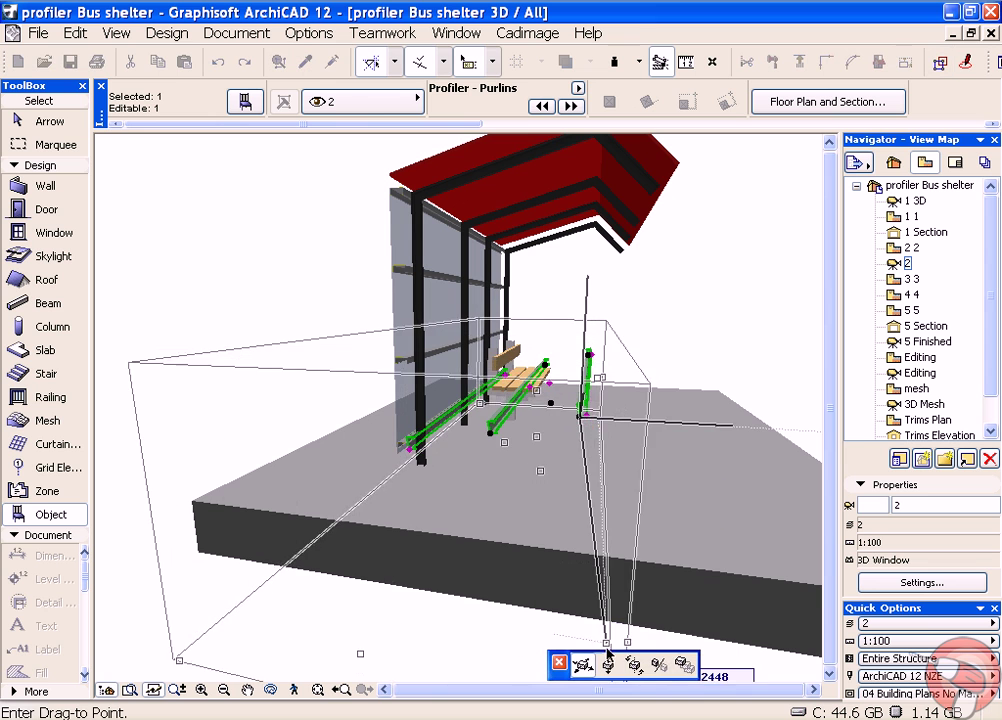
pyautogui.click(608, 660)
pyautogui.scroll(-3, 597, 266)
pyautogui.scroll(2, 587, 283)
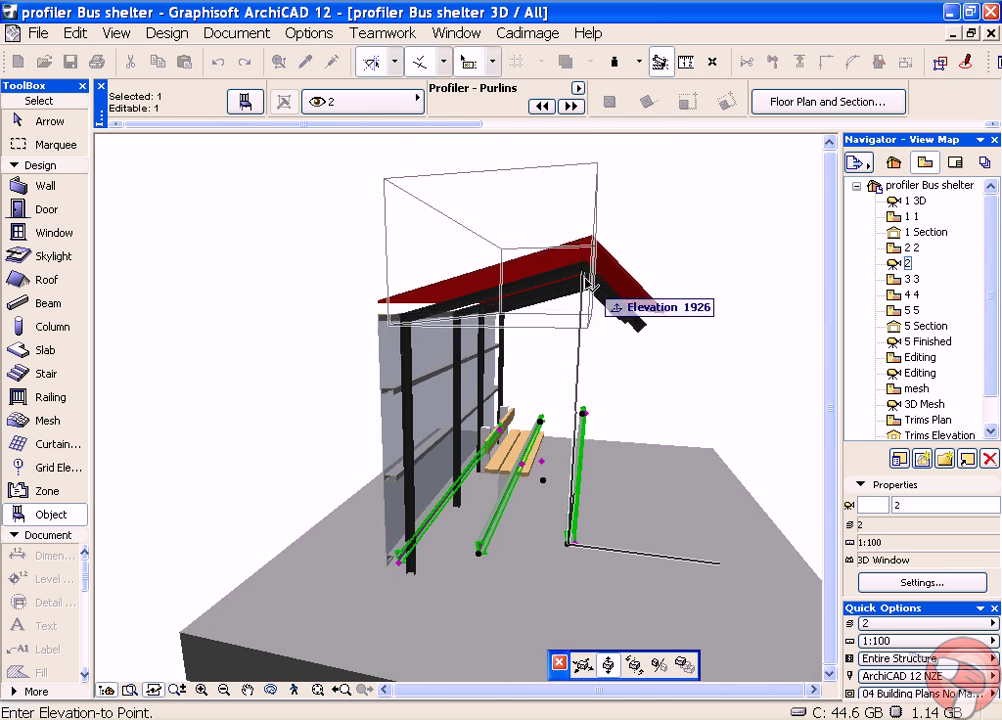
pyautogui.click(590, 274)
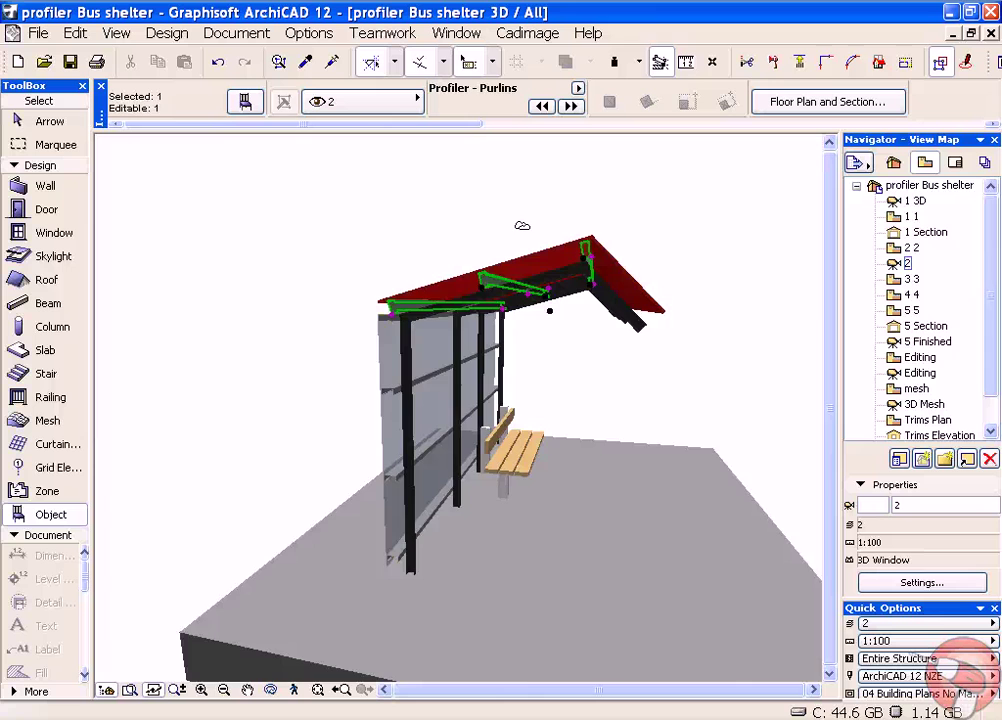
pyautogui.press('Escape')
pyautogui.scroll(3, 430, 281)
pyautogui.keyDown('shift'); pyautogui.moveTo(416, 267); pyautogui.dragTo(498, 377, button='middle'); pyautogui.keyUp('shift')
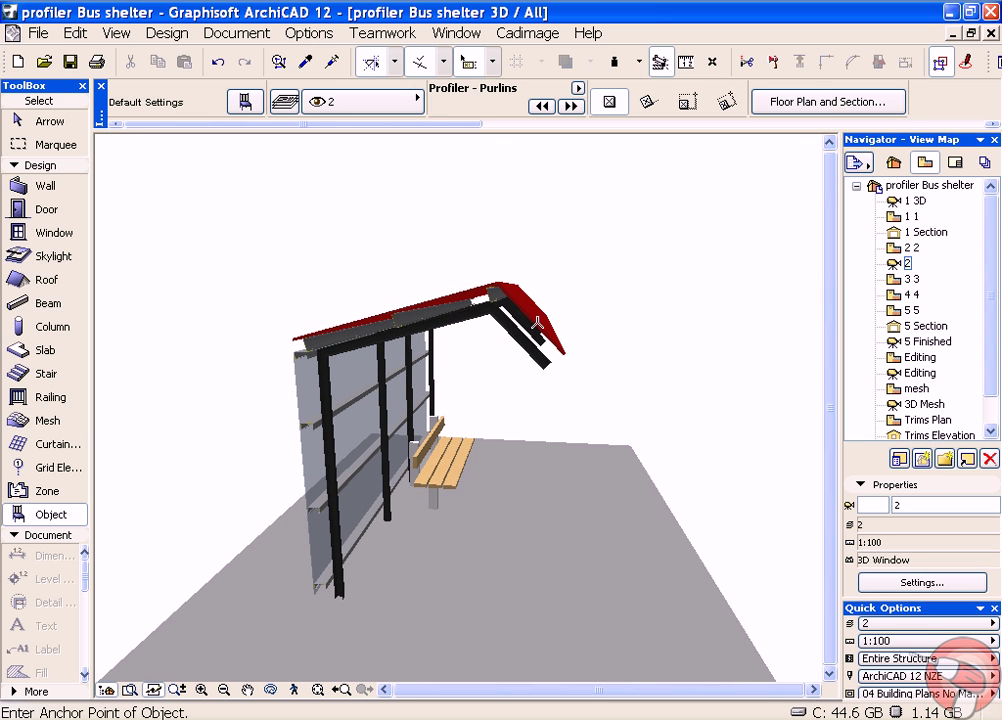
# Switch to the 4 4 view and orbit to inspect the purlins under the roof.
pyautogui.doubleClick(910, 279)
pyautogui.press('Down')
pyautogui.keyDown('shift'); pyautogui.moveTo(644, 394); pyautogui.dragTo(582, 383, button='middle'); pyautogui.keyUp('shift')
pyautogui.scroll(2, 515, 411)
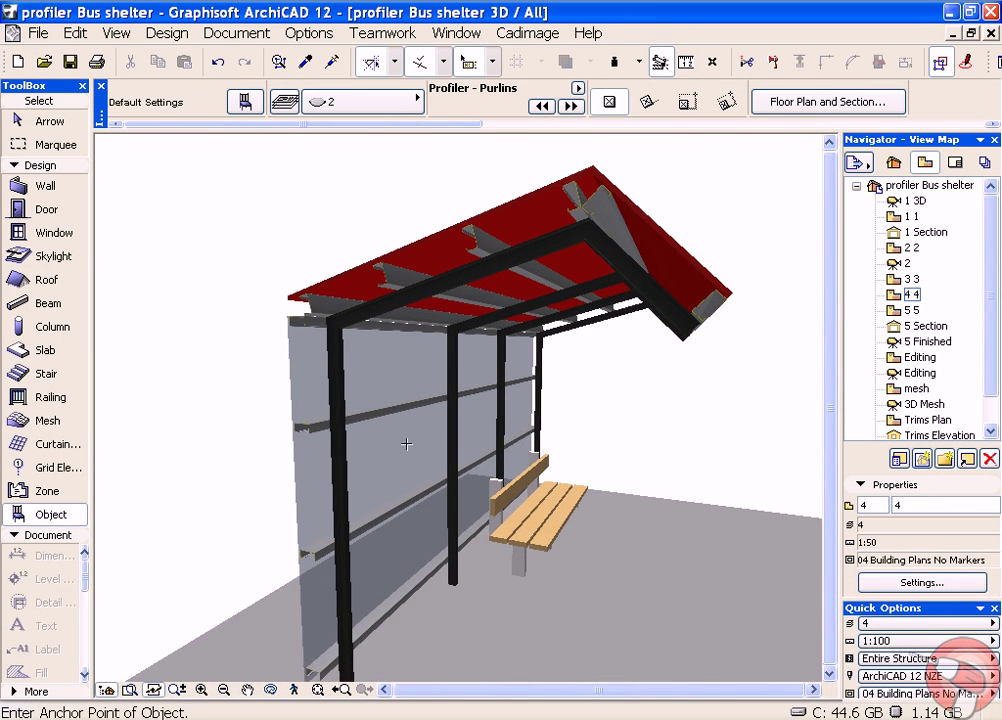
pyautogui.keyDown('shift'); pyautogui.moveTo(406, 443); pyautogui.dragTo(396, 394, button='middle'); pyautogui.keyUp('shift')
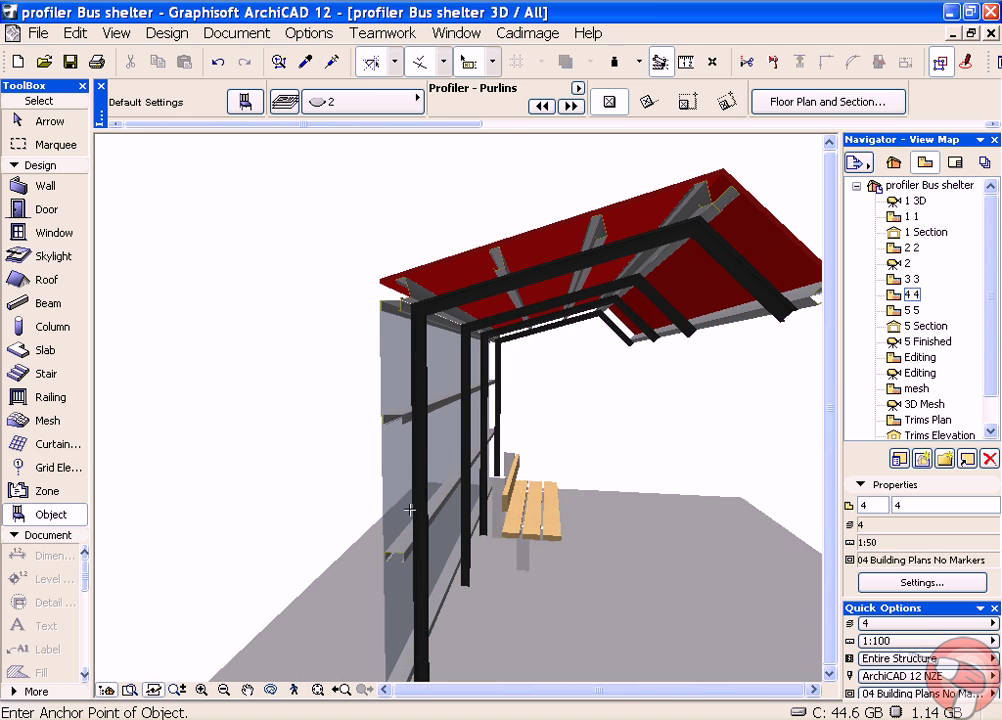